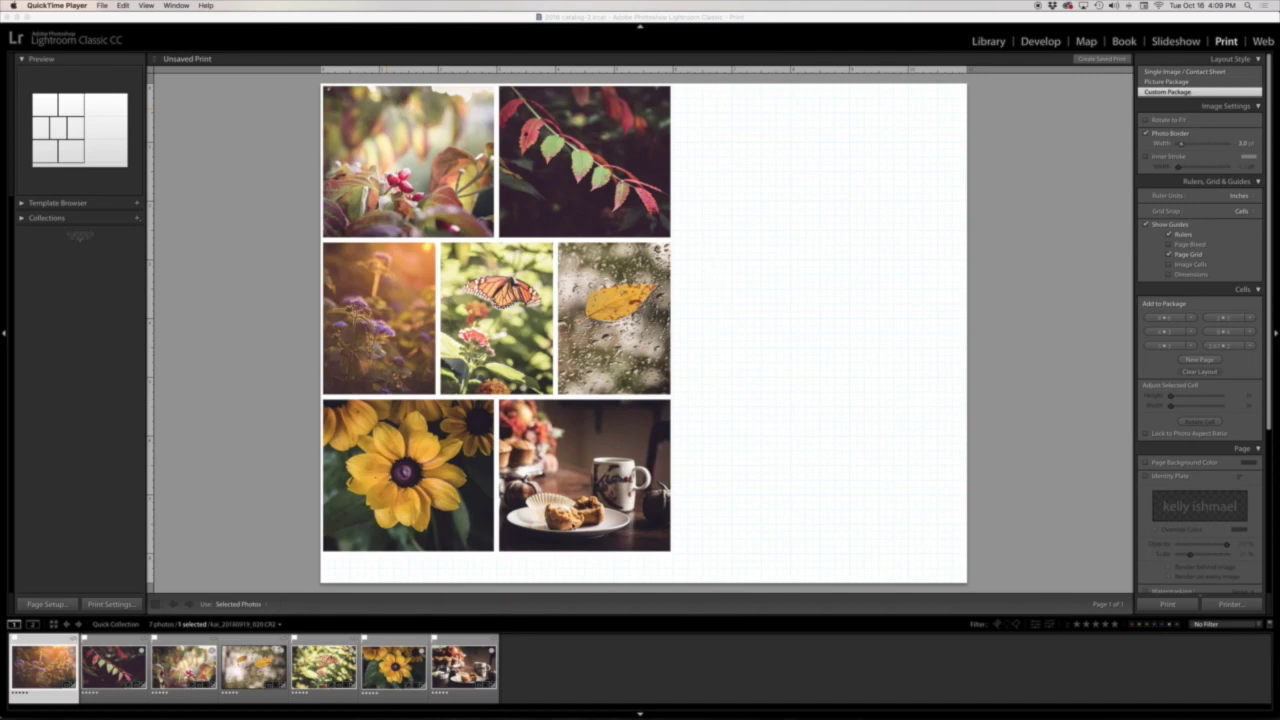
# Step: Clear the custom package layout, leaving an empty gridded page
pyautogui.click(1199, 372)
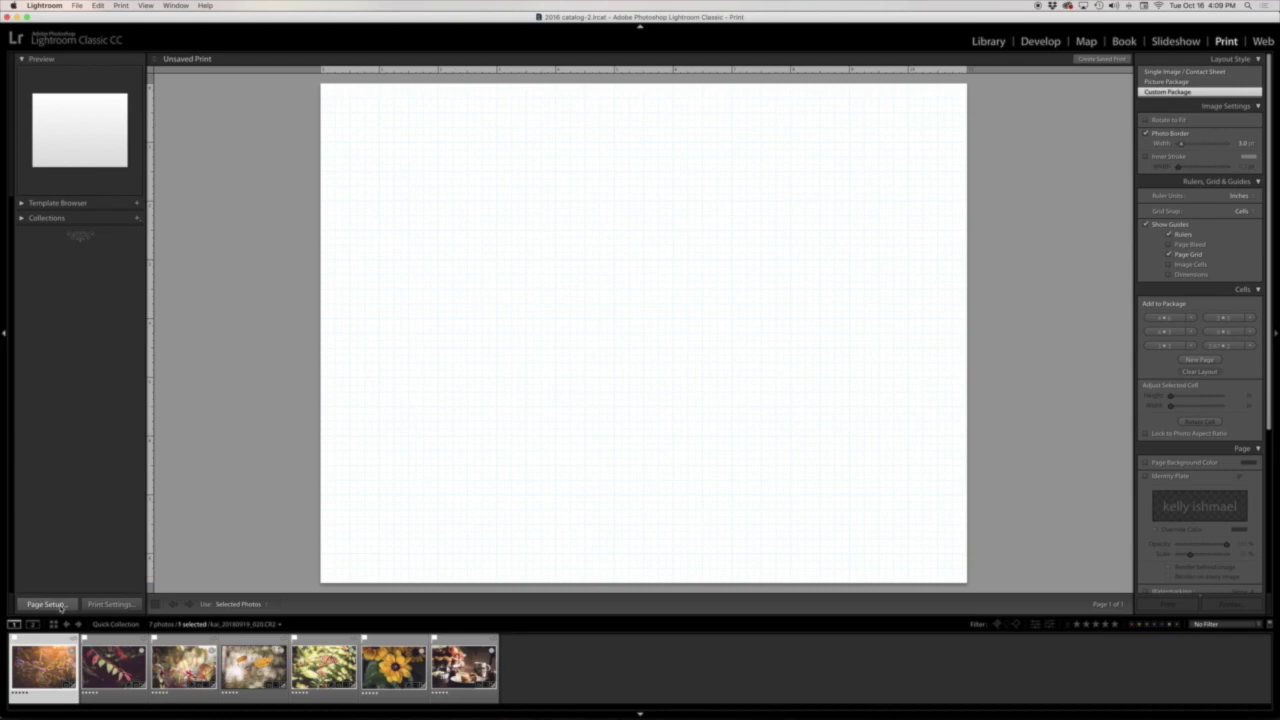
# Step: In Page Setup, choose US Letter paper with landscape orientation
pyautogui.click(60, 606)
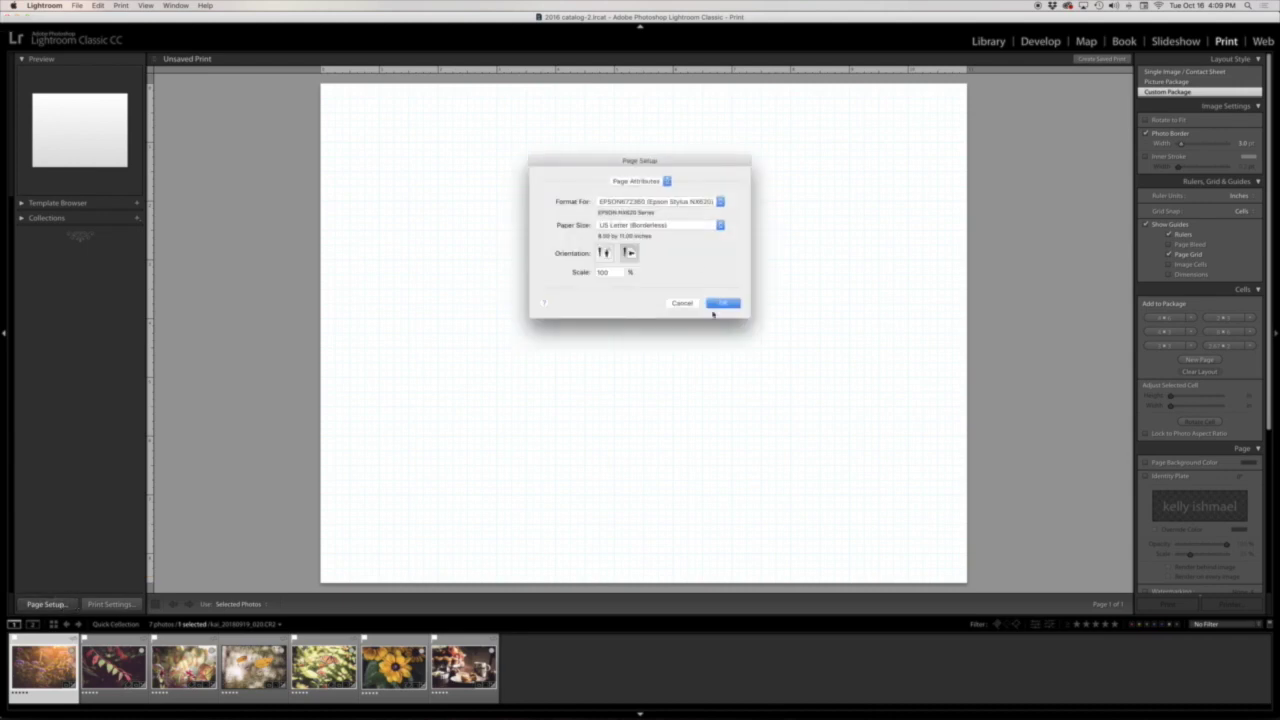
pyautogui.click(629, 254)
pyautogui.click(724, 303)
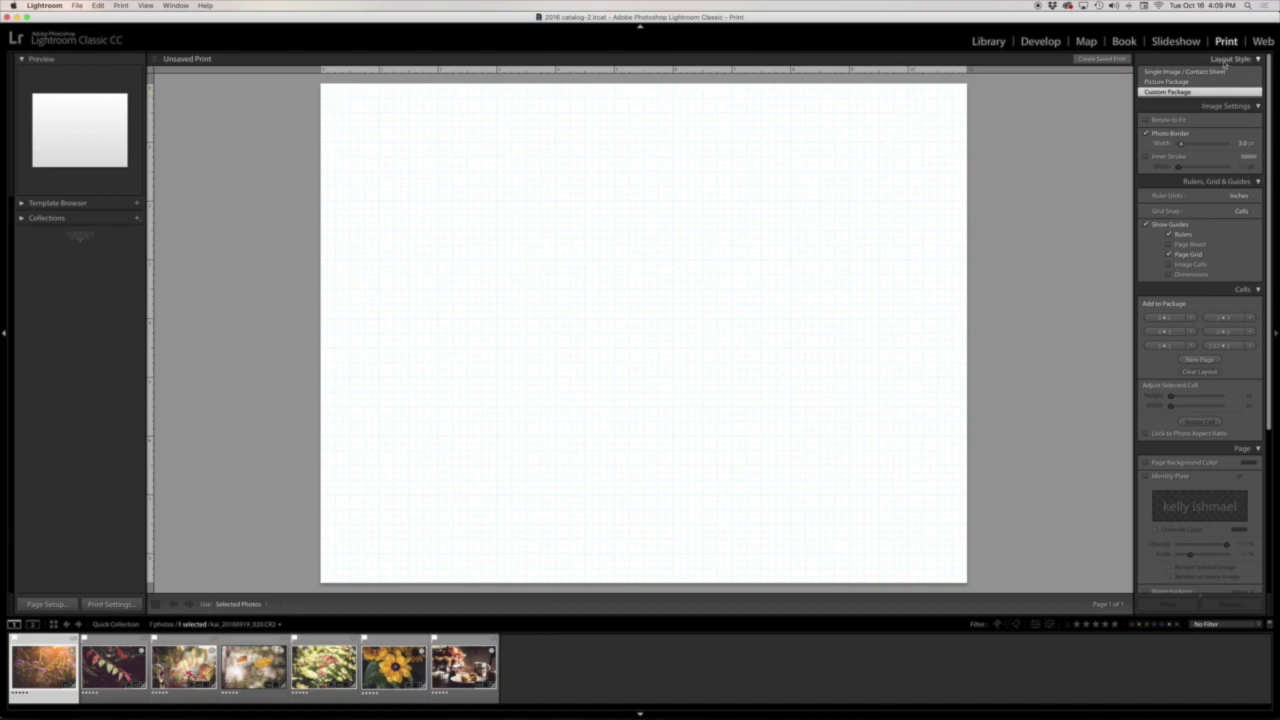
# Step: Uncheck Photo Border and leave the ruler units set to Inches
pyautogui.click(1146, 134)
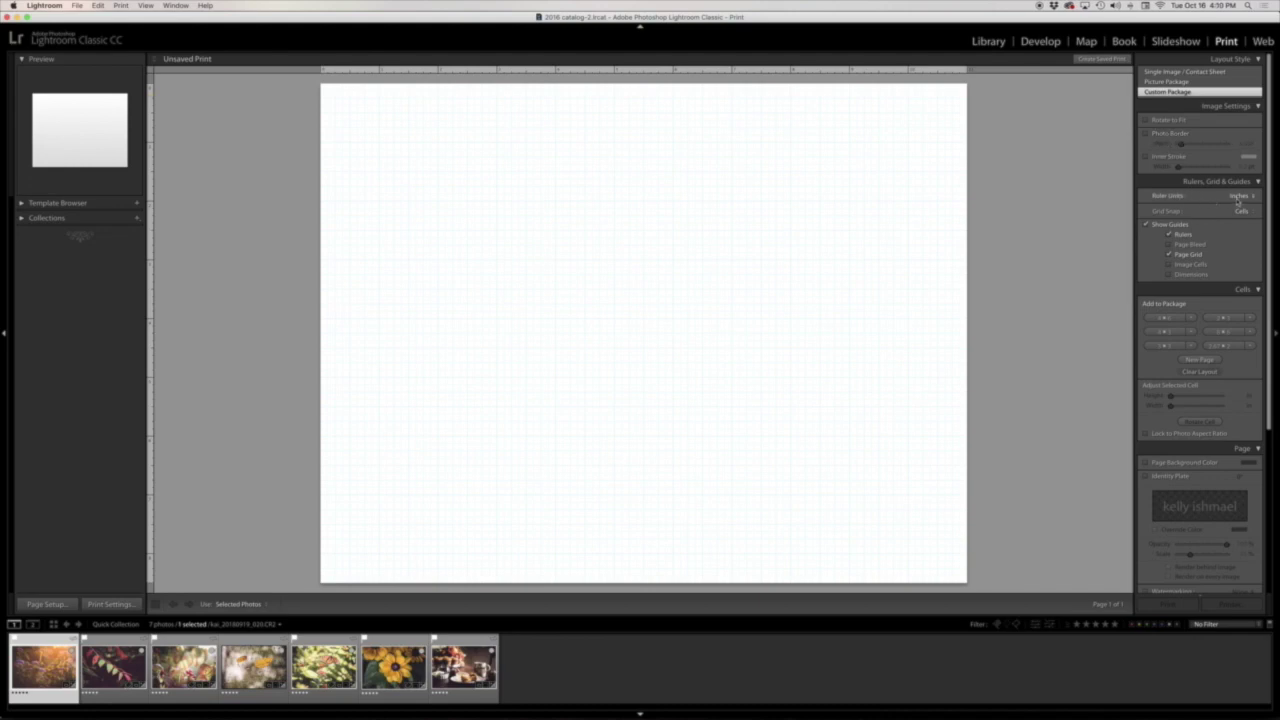
pyautogui.click(1237, 198)
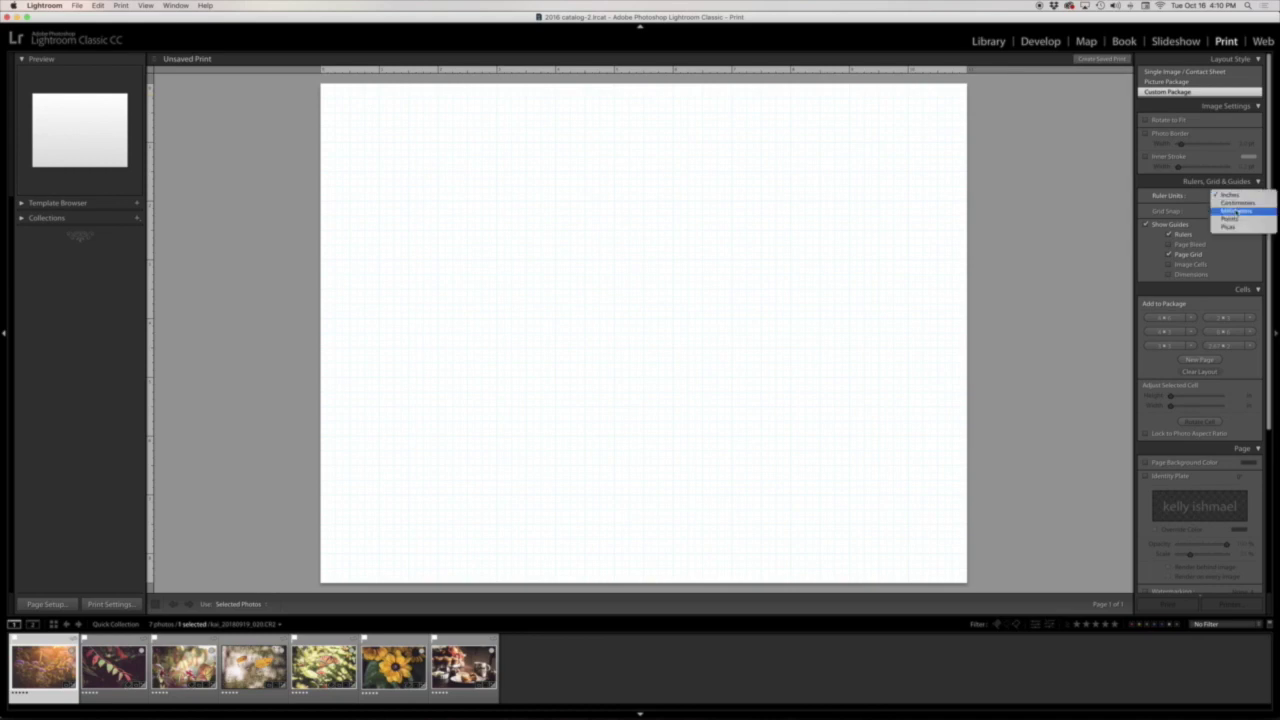
pyautogui.click(1232, 195)
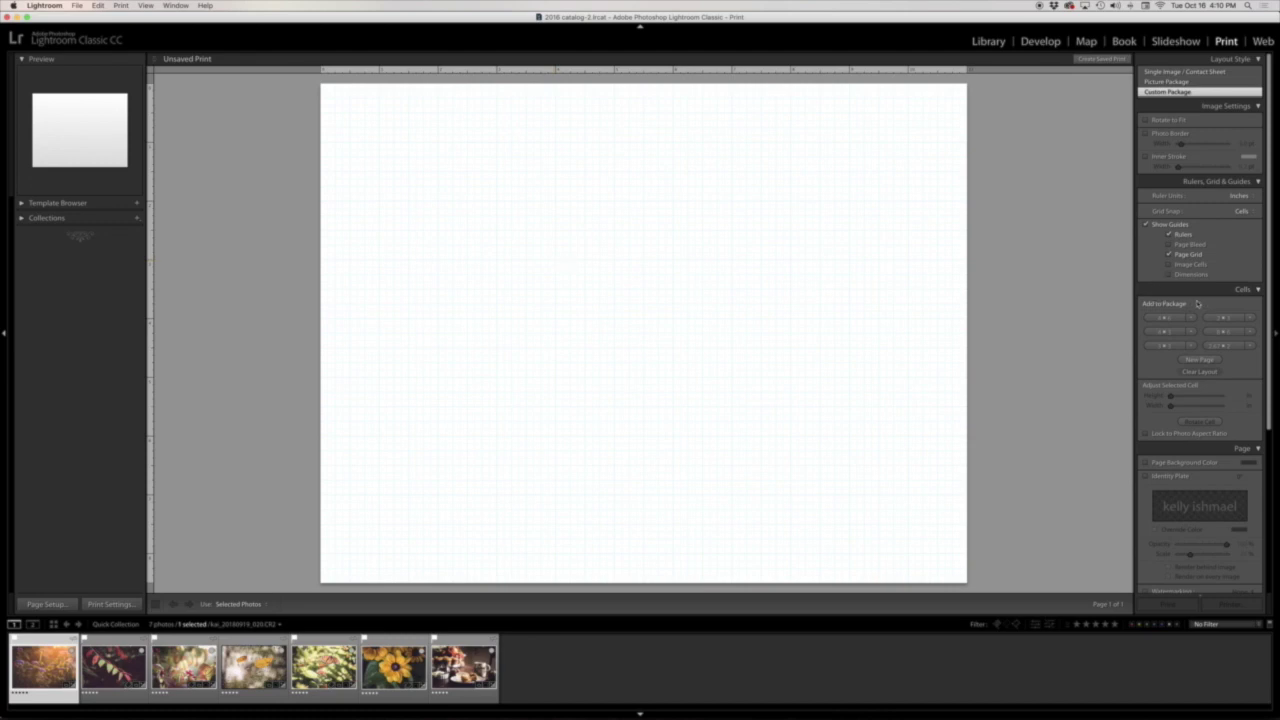
pyautogui.scroll(-5, 1197, 303)
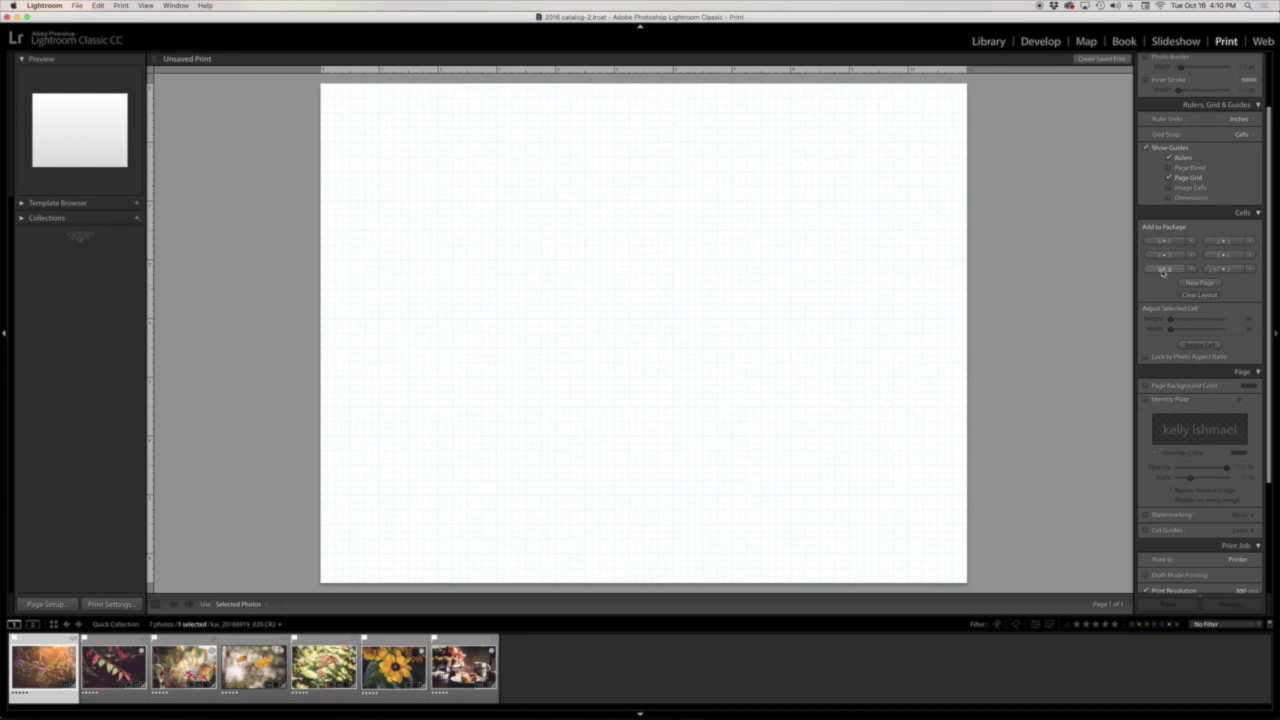
pyautogui.click(1196, 245)
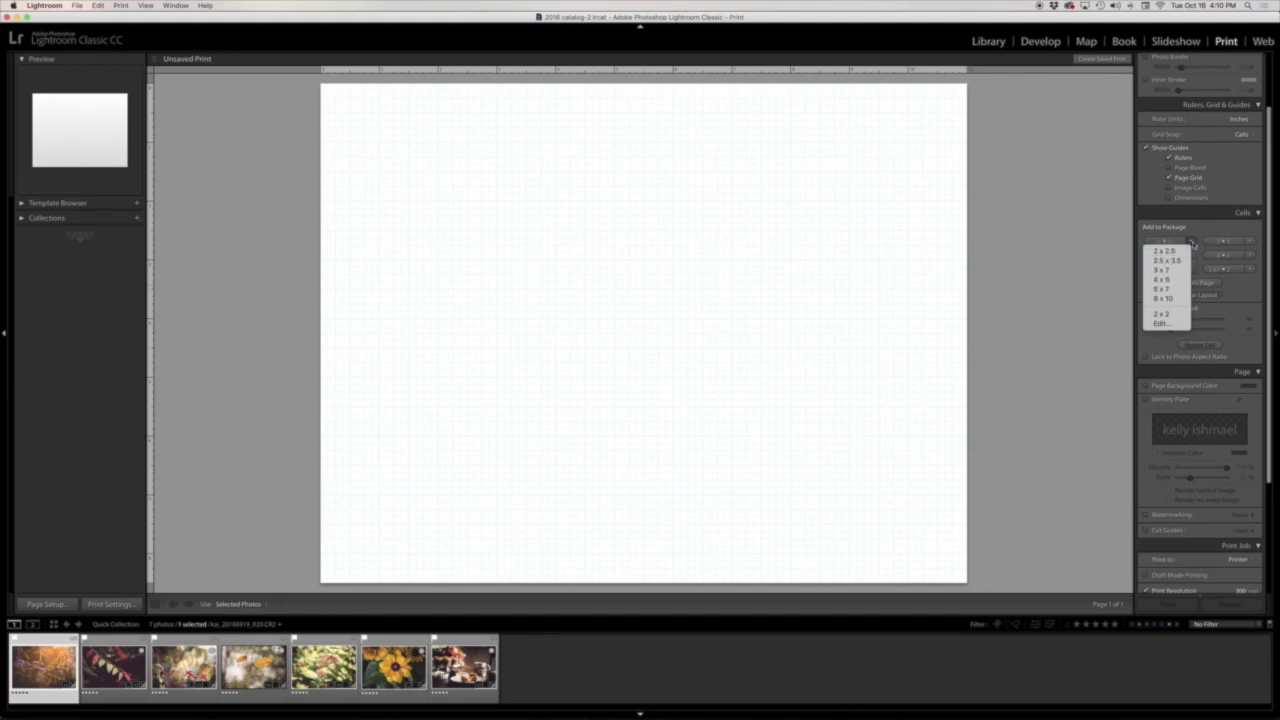
pyautogui.click(1196, 230)
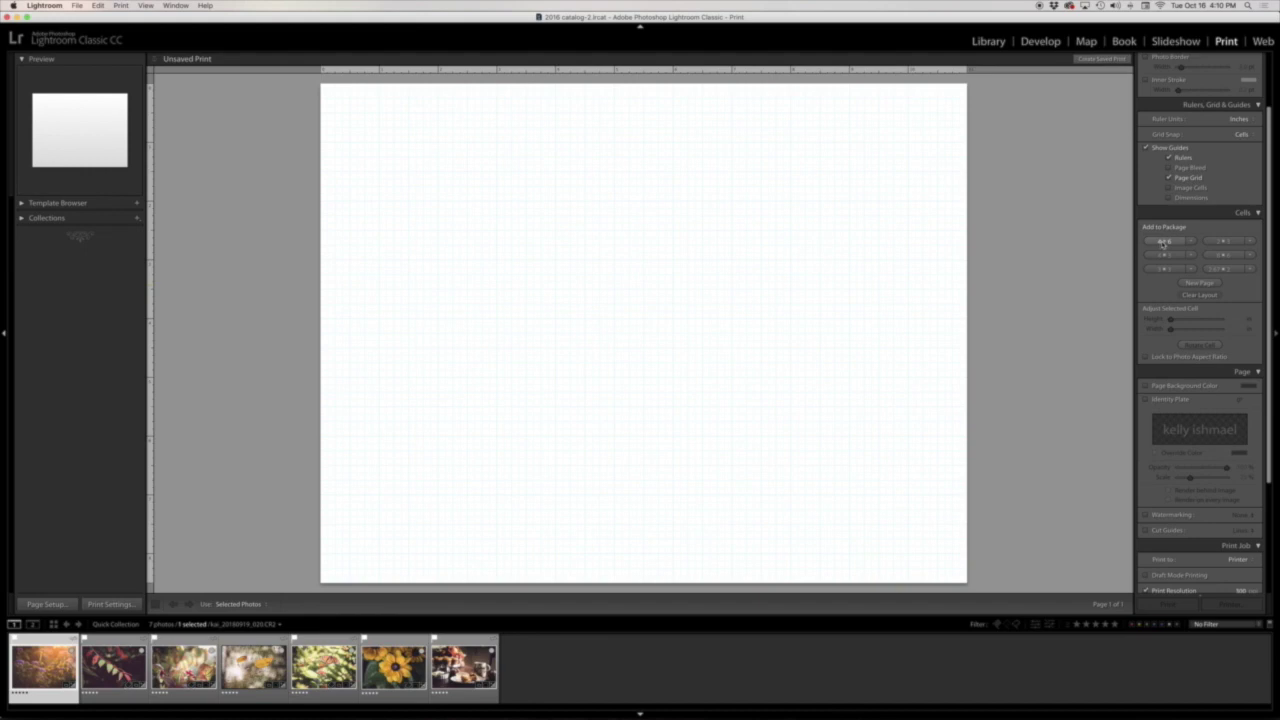
# Step: Add a 2 x 3 in cell at the top-left and change its height to 2.67 in
pyautogui.click(1216, 243)
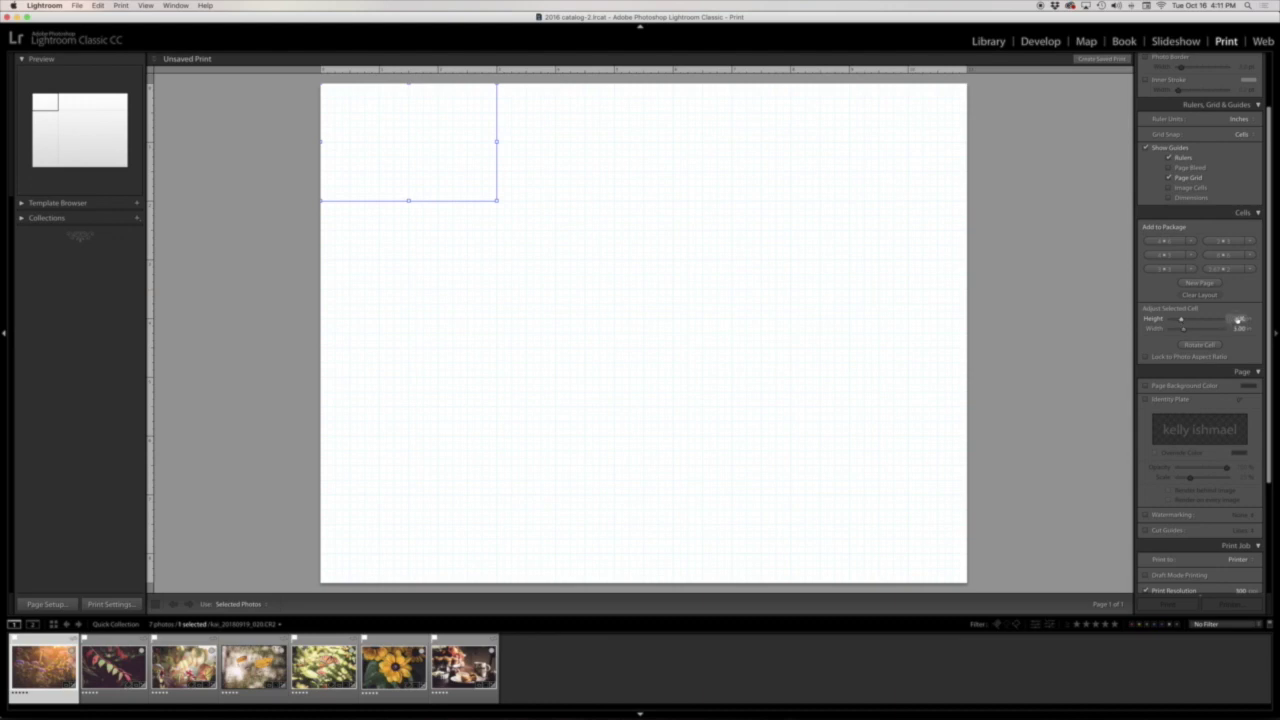
pyautogui.click(1236, 319)
pyautogui.write('2')
pyautogui.press('Return')
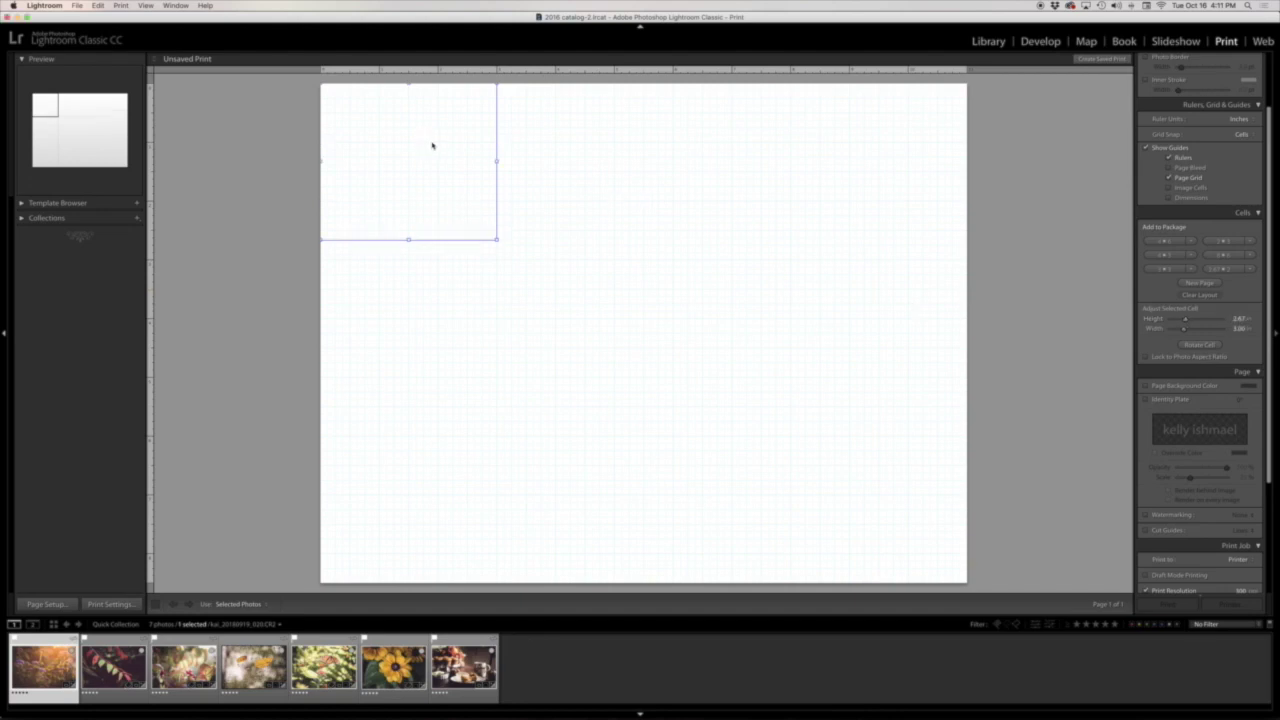
# Step: Define a 2.67 x 3 in custom cell size and add more cells of that size to the top row
pyautogui.click(1250, 271)
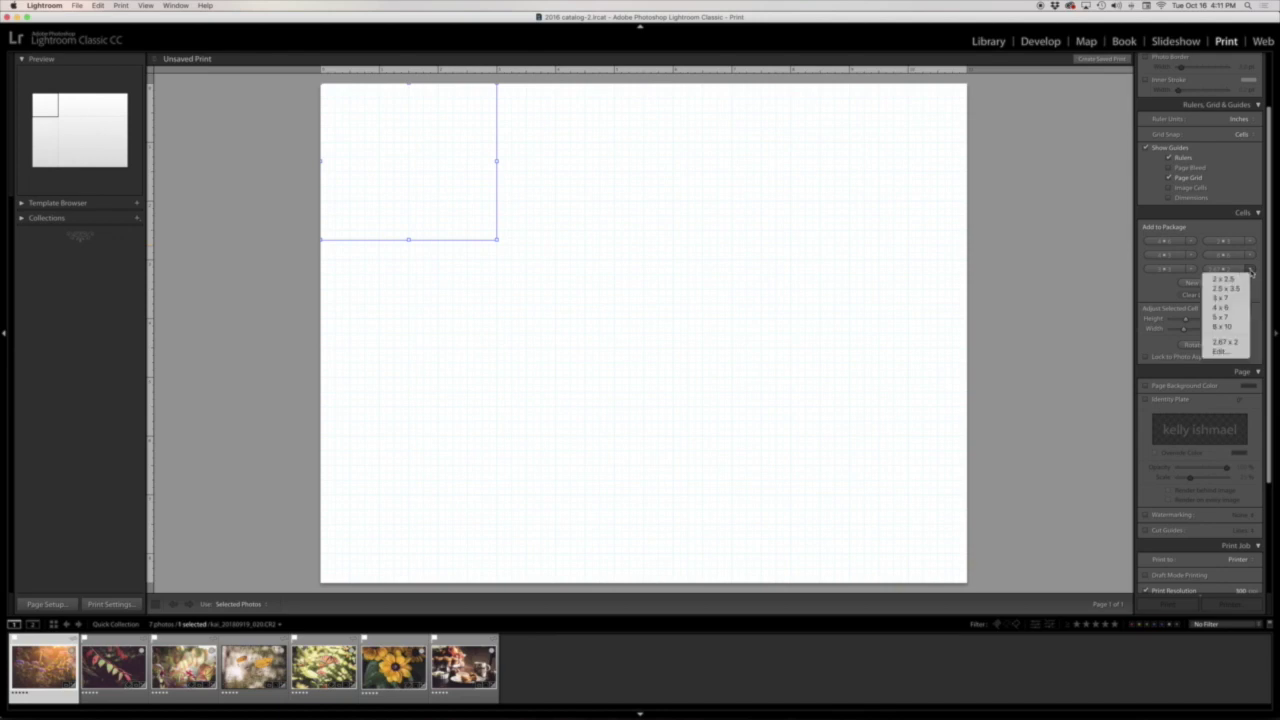
pyautogui.click(1238, 355)
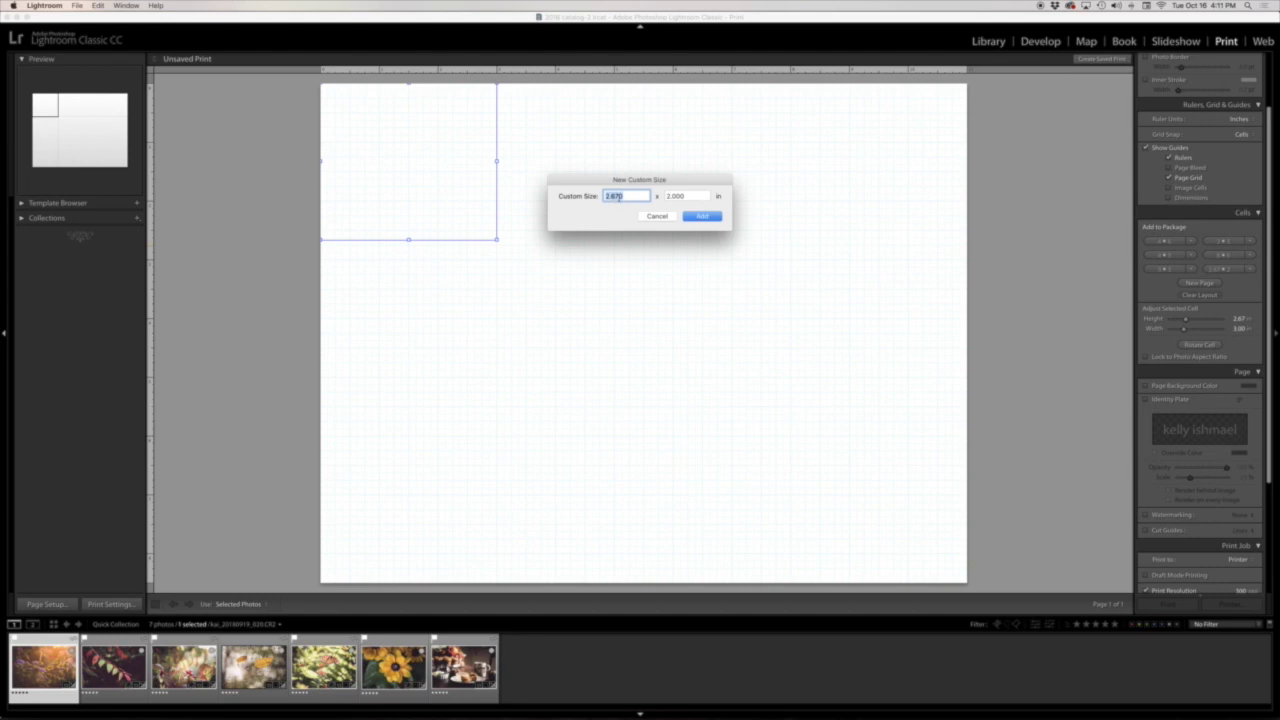
pyautogui.doubleClick(689, 196)
pyautogui.write('3')
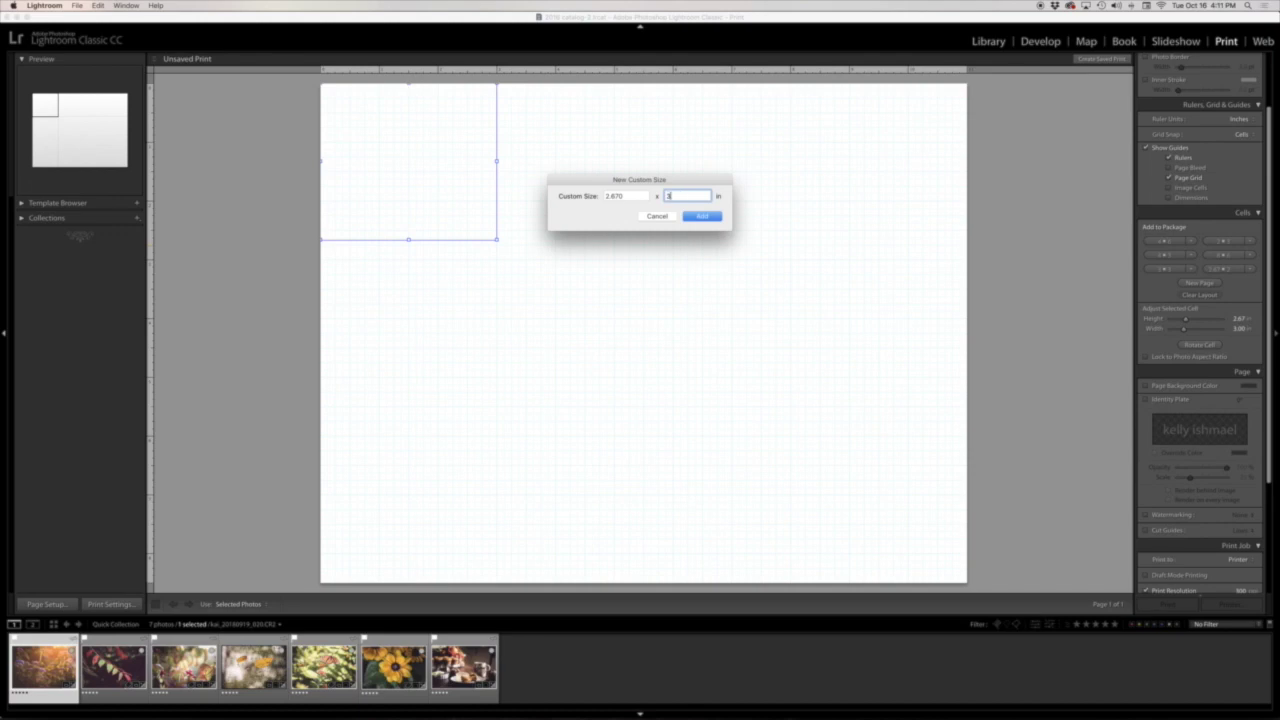
pyautogui.click(704, 217)
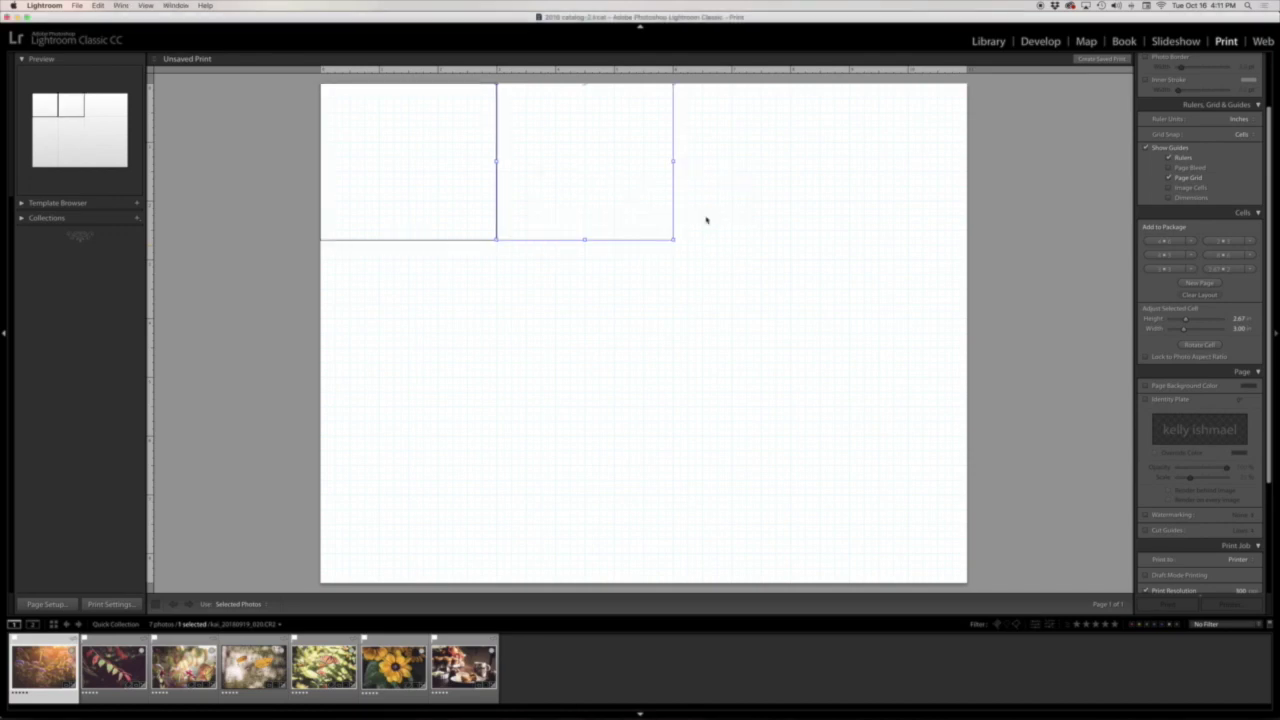
pyautogui.click(1232, 273)
# Step: Add another 2.67 x 3 in cell and drag two cells down to form the bottom pair
pyautogui.click(1228, 273)
pyautogui.moveTo(417, 323); pyautogui.dragTo(420, 480)
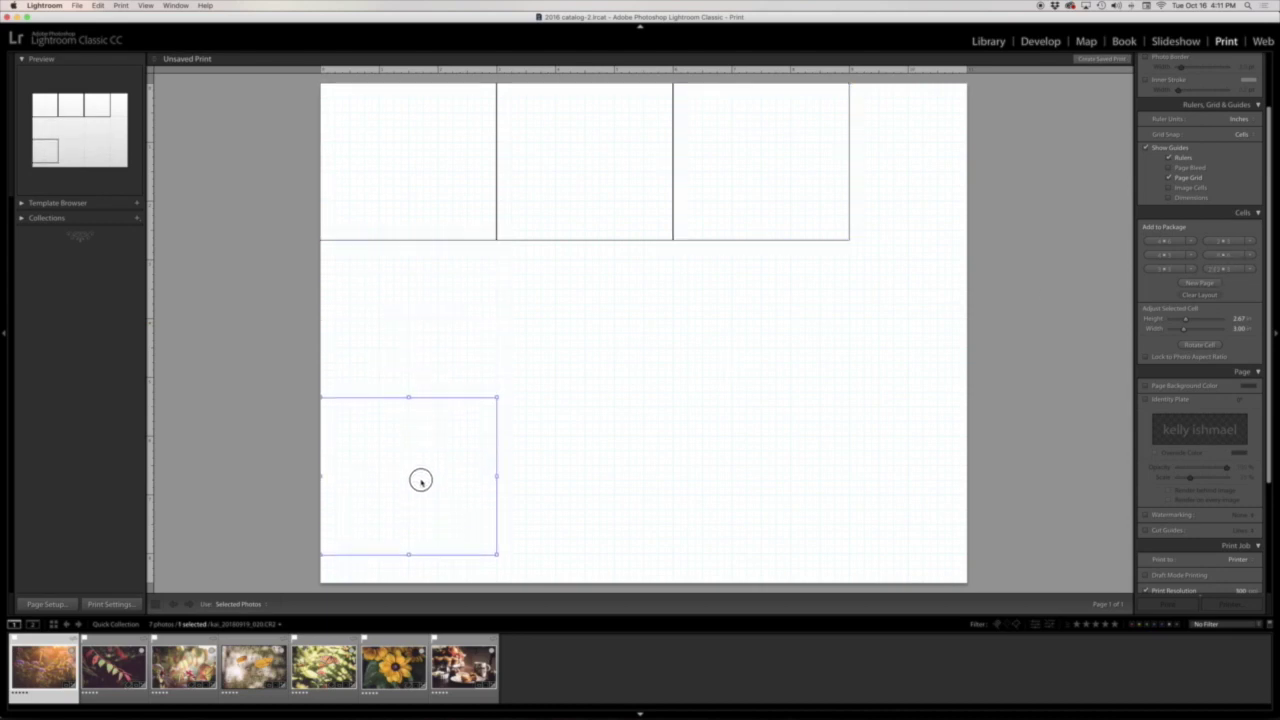
pyautogui.moveTo(772, 183); pyautogui.dragTo(602, 479)
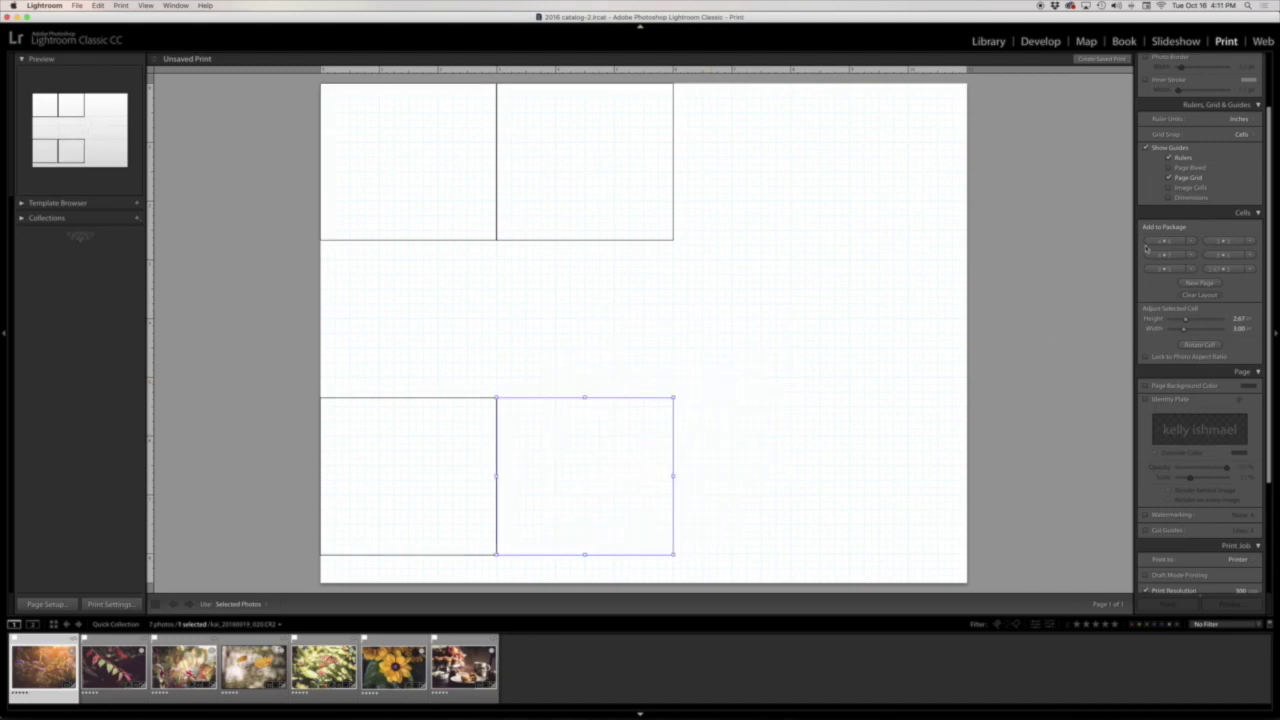
pyautogui.scroll(3, 1207, 172)
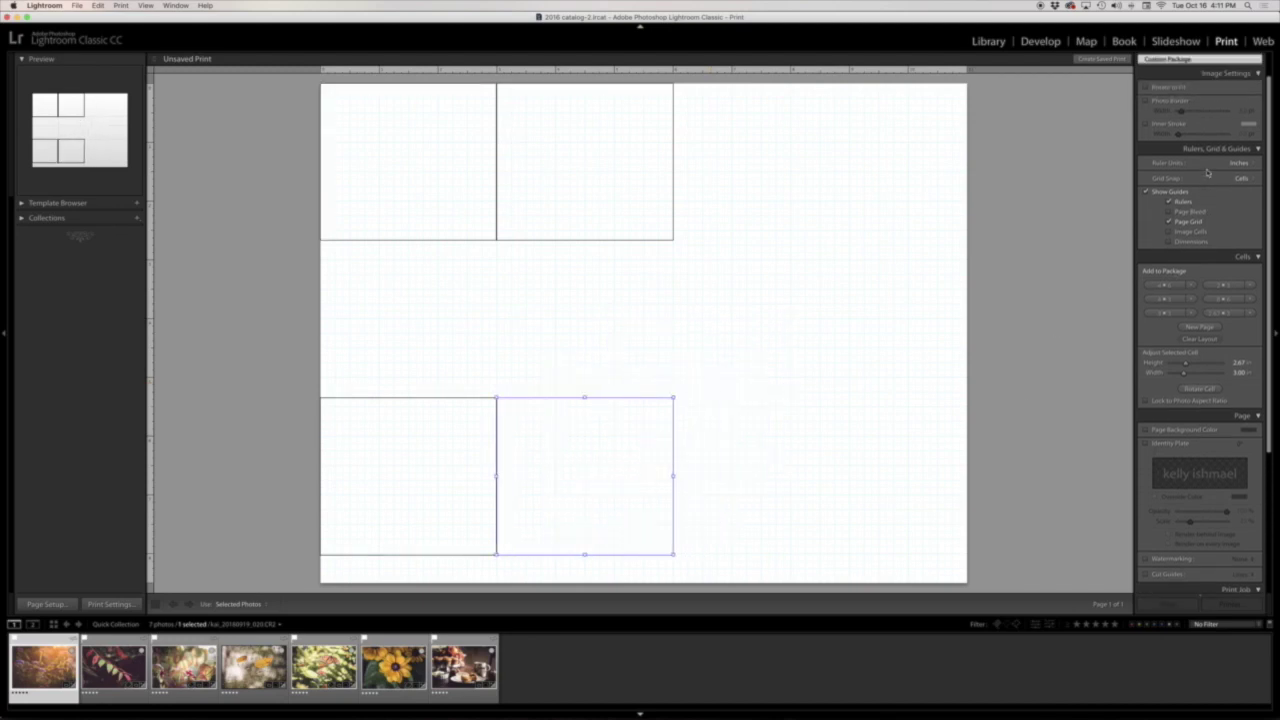
pyautogui.scroll(-1, 1207, 172)
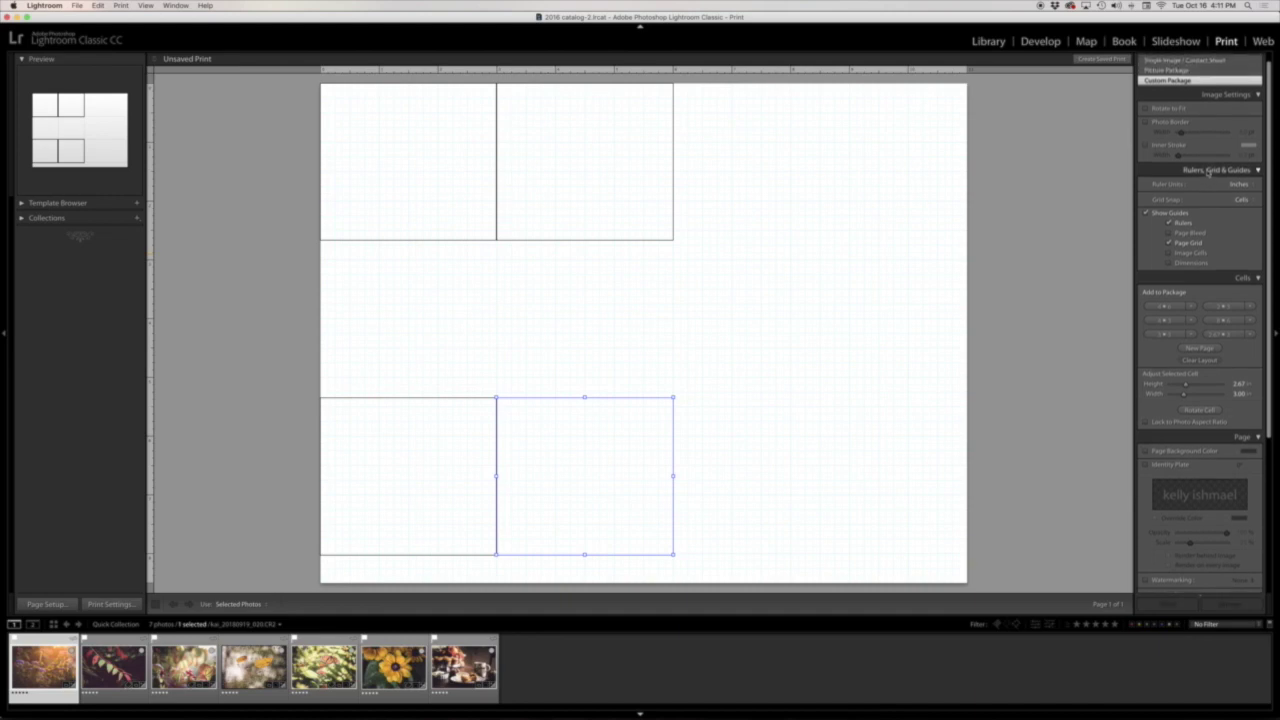
pyautogui.scroll(-1, 1207, 172)
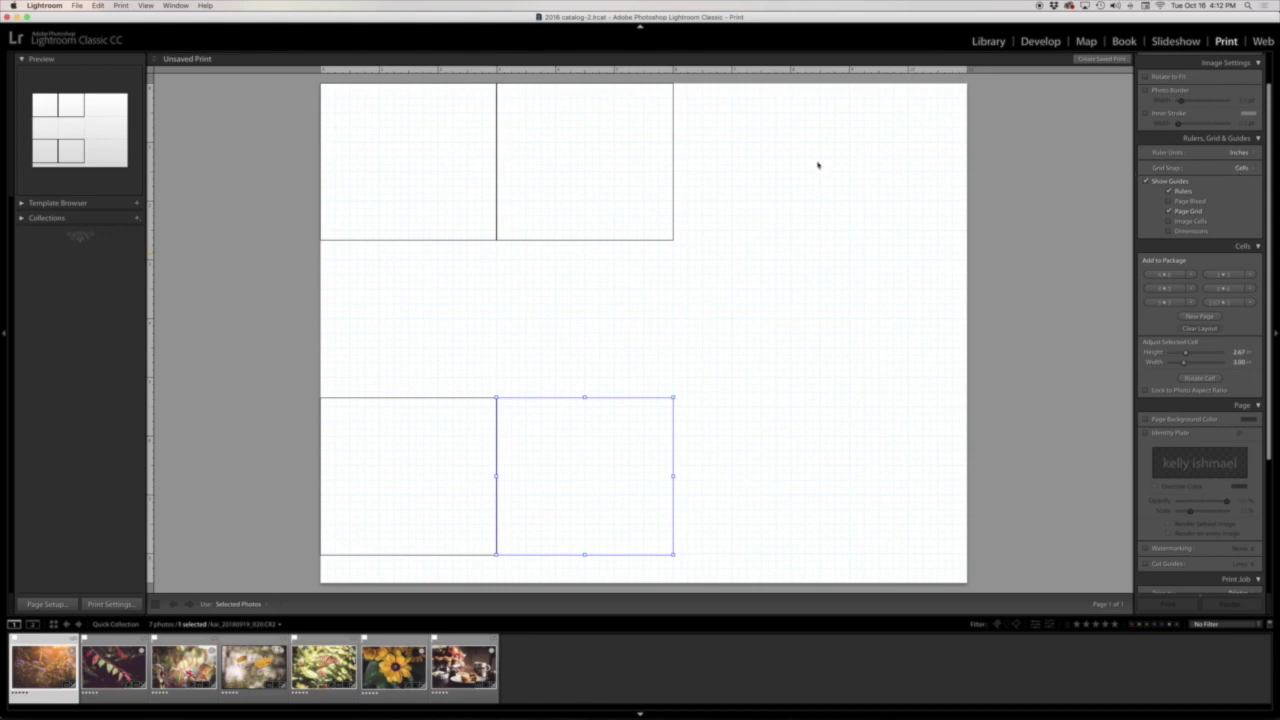
pyautogui.moveTo(577, 163)
pyautogui.mouseDown()
pyautogui.moveTo(620, 163)
pyautogui.moveTo(572, 162)
pyautogui.mouseUp()
pyautogui.moveTo(541, 460)
pyautogui.mouseDown()
pyautogui.moveTo(566, 457)
pyautogui.moveTo(543, 459)
pyautogui.mouseUp()
# Step: Create a 2.67 x 2 in custom cell and place it at the left of the middle row
pyautogui.click(1250, 303)
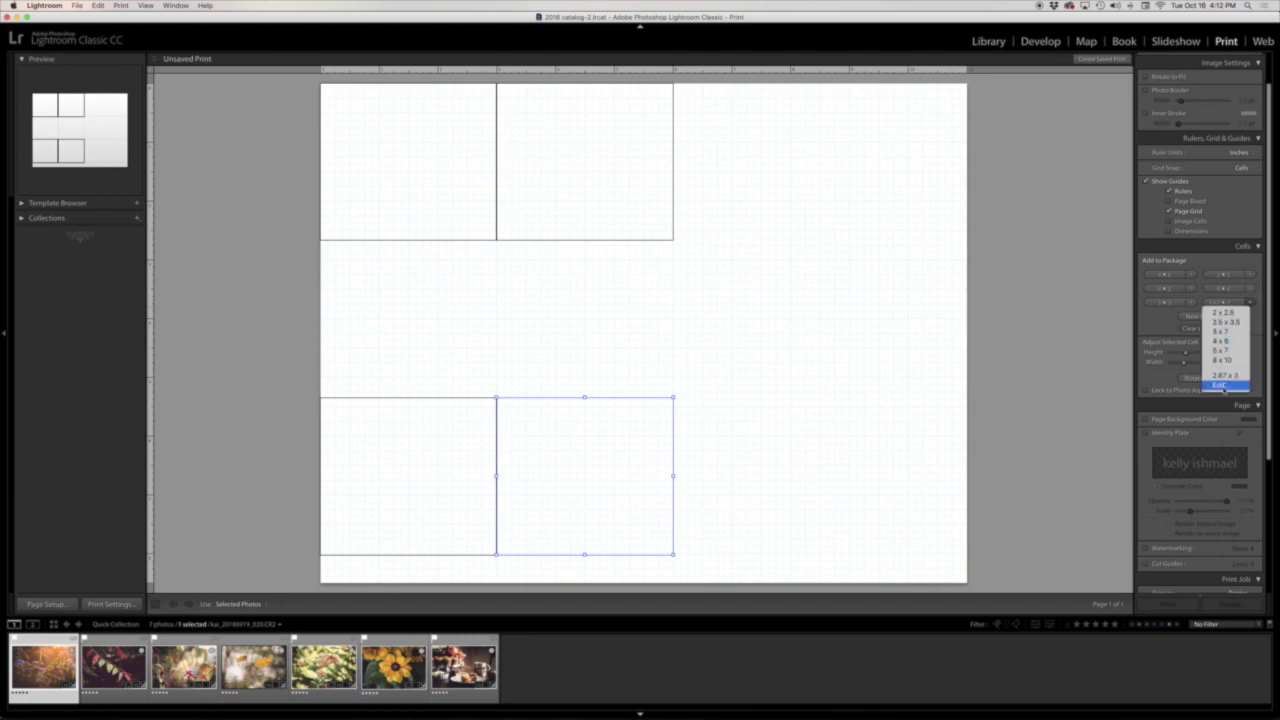
pyautogui.click(1219, 385)
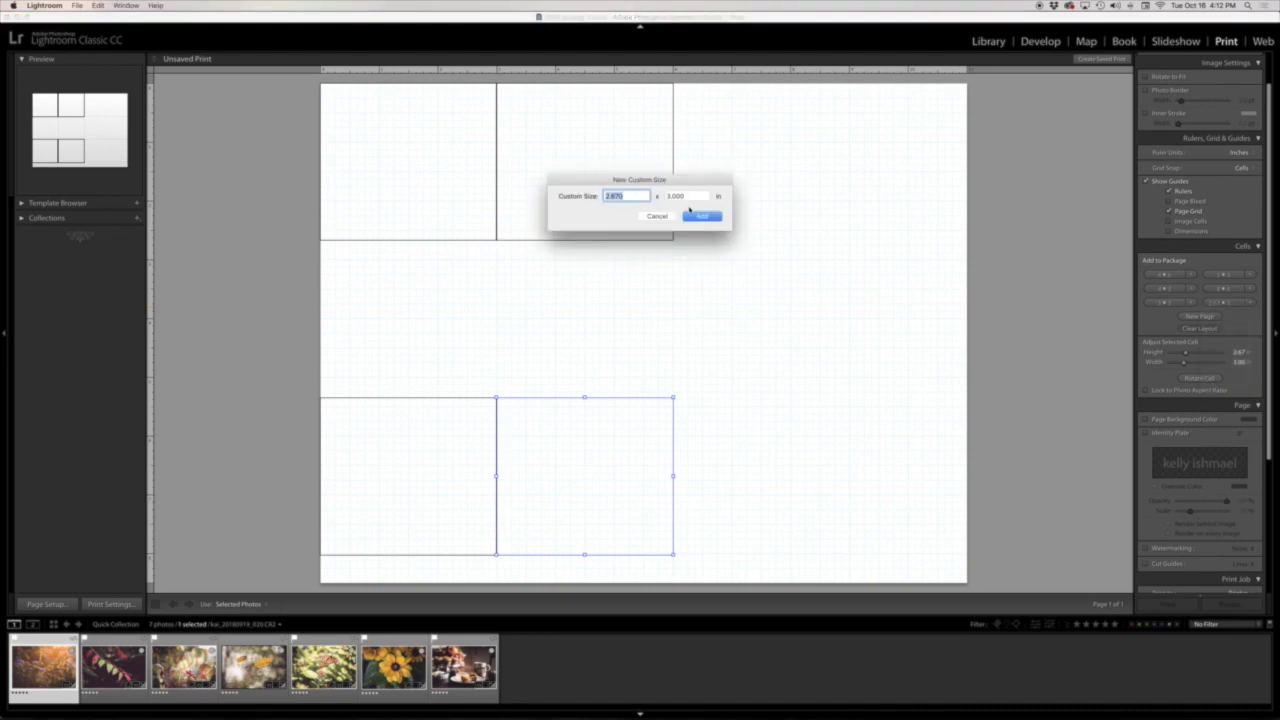
pyautogui.press('Tab')
pyautogui.write('2')
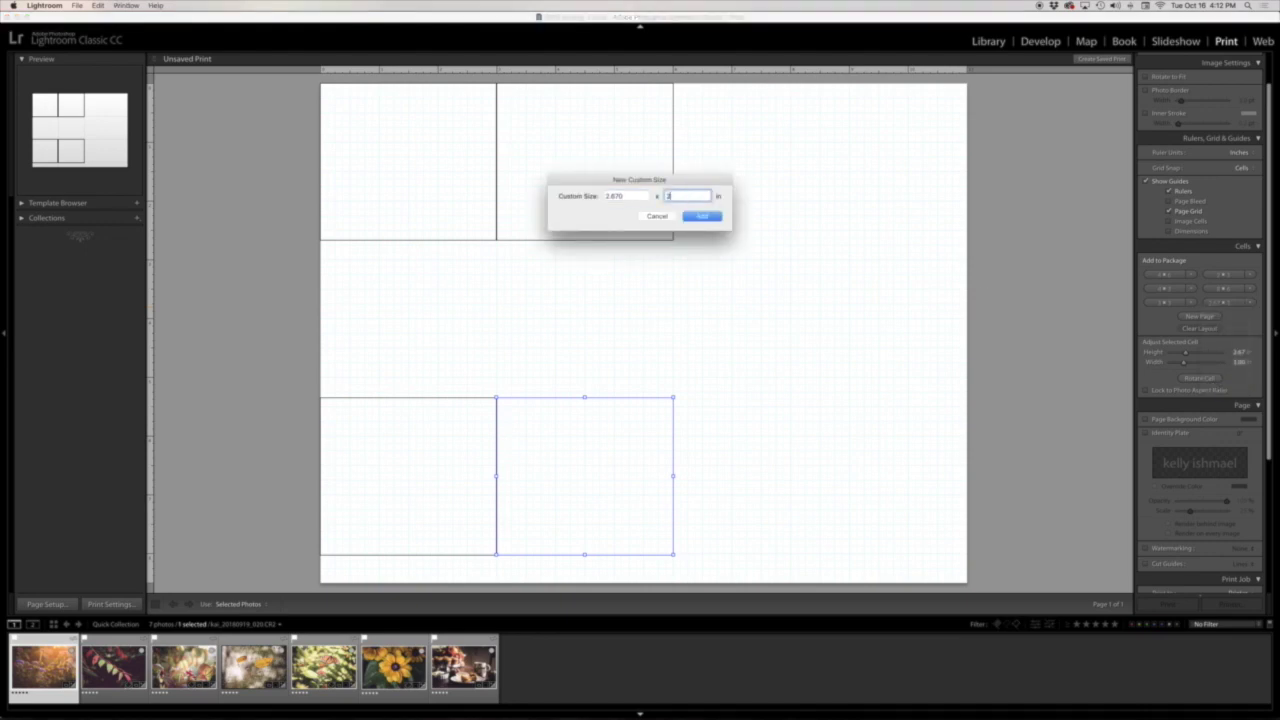
pyautogui.click(716, 217)
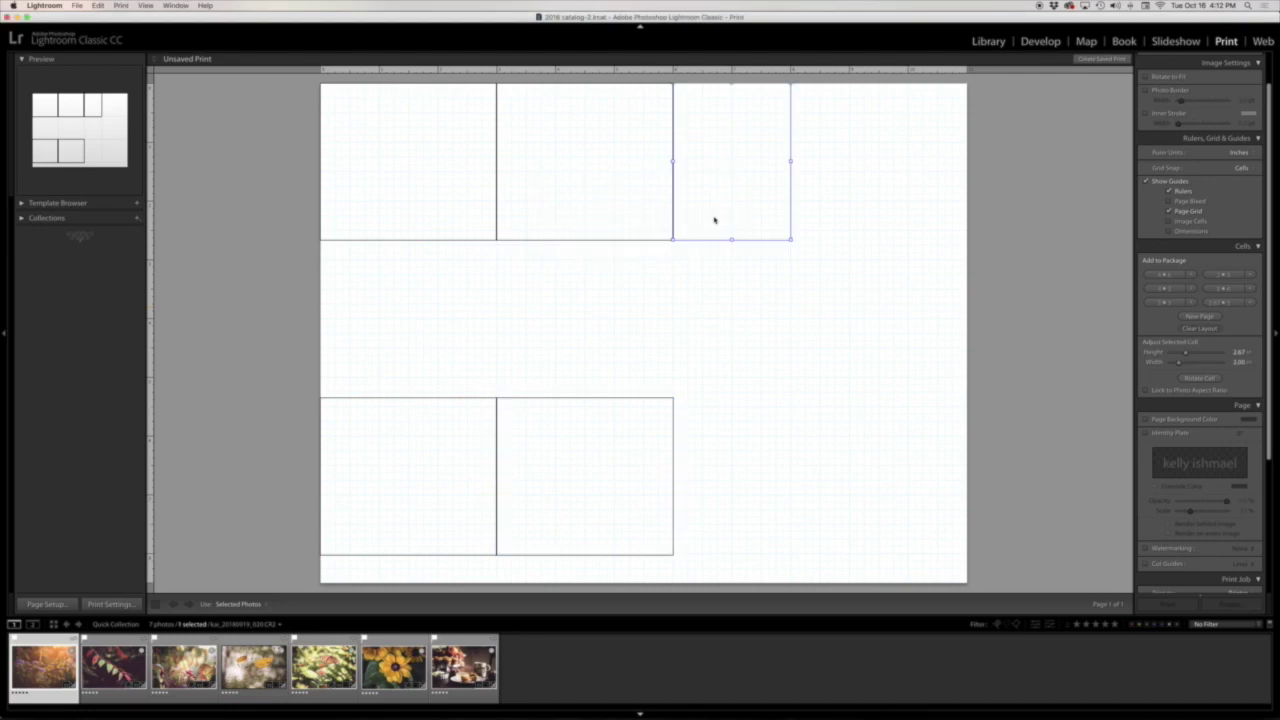
pyautogui.moveTo(718, 126); pyautogui.dragTo(351, 274)
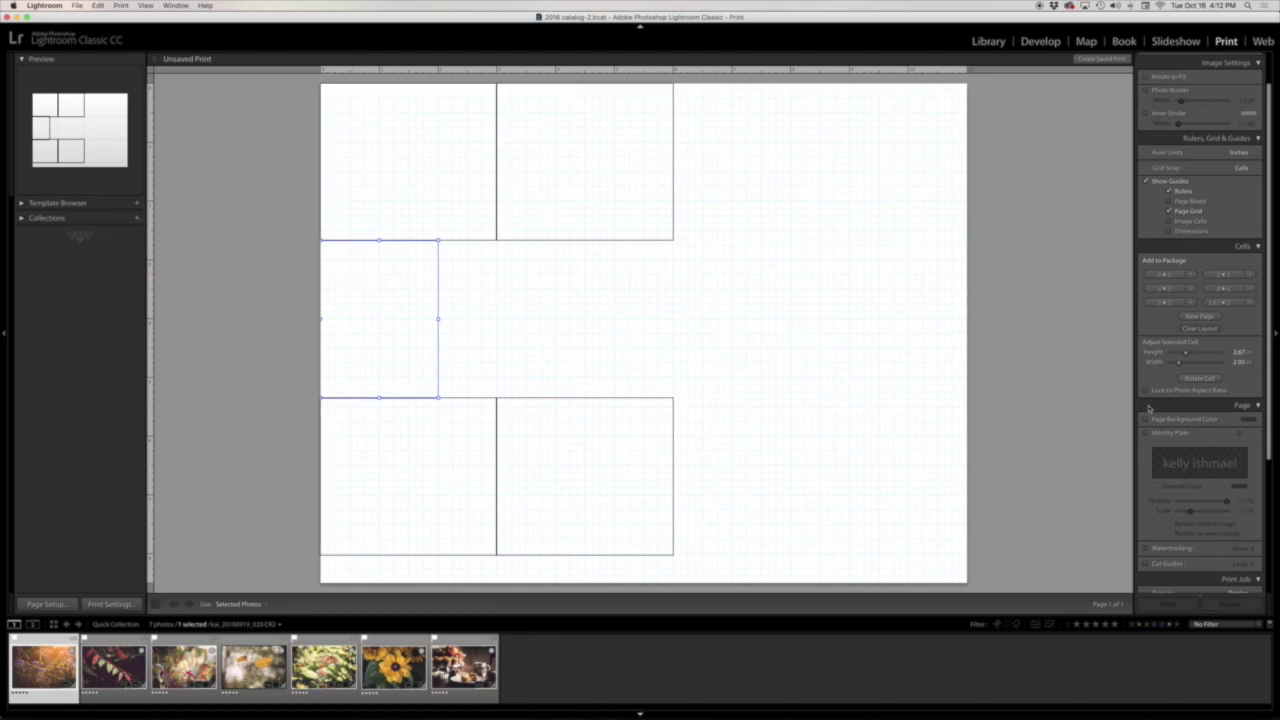
# Step: Add two more 2.67 x 2 in cells and line them up in the middle row
pyautogui.click(1228, 302)
pyautogui.click(1228, 302)
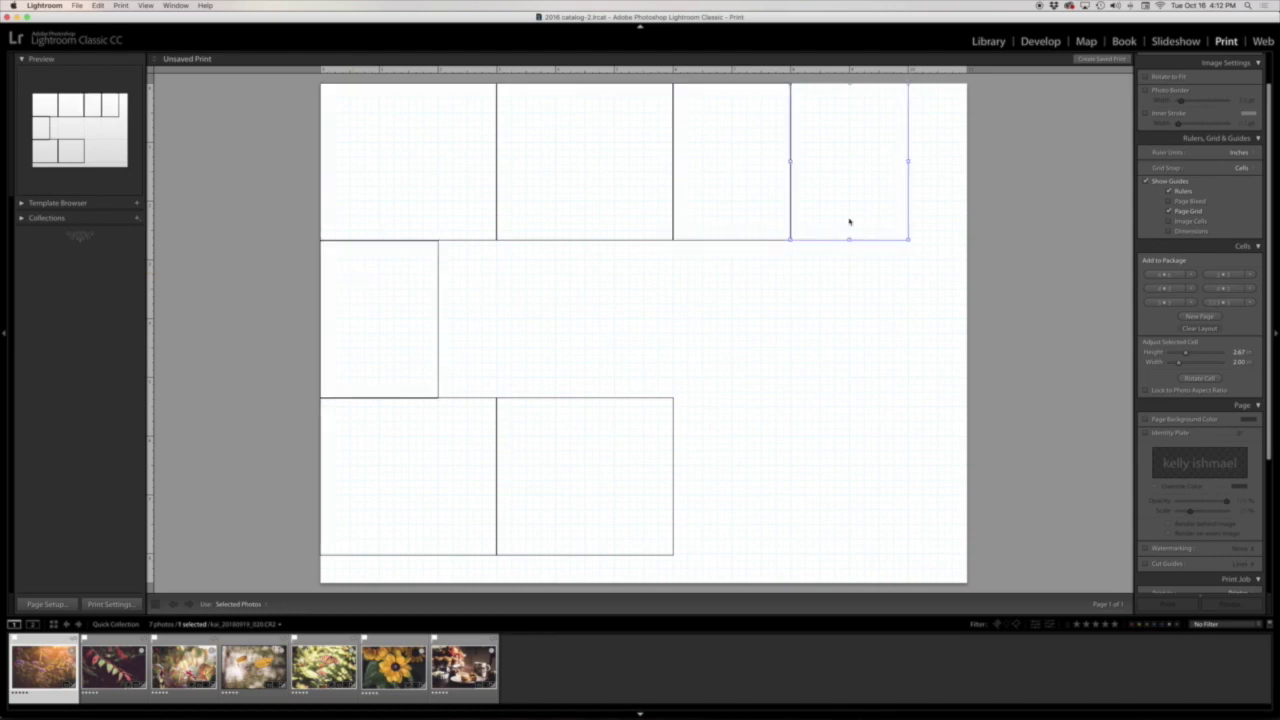
pyautogui.moveTo(735, 251); pyautogui.dragTo(480, 320)
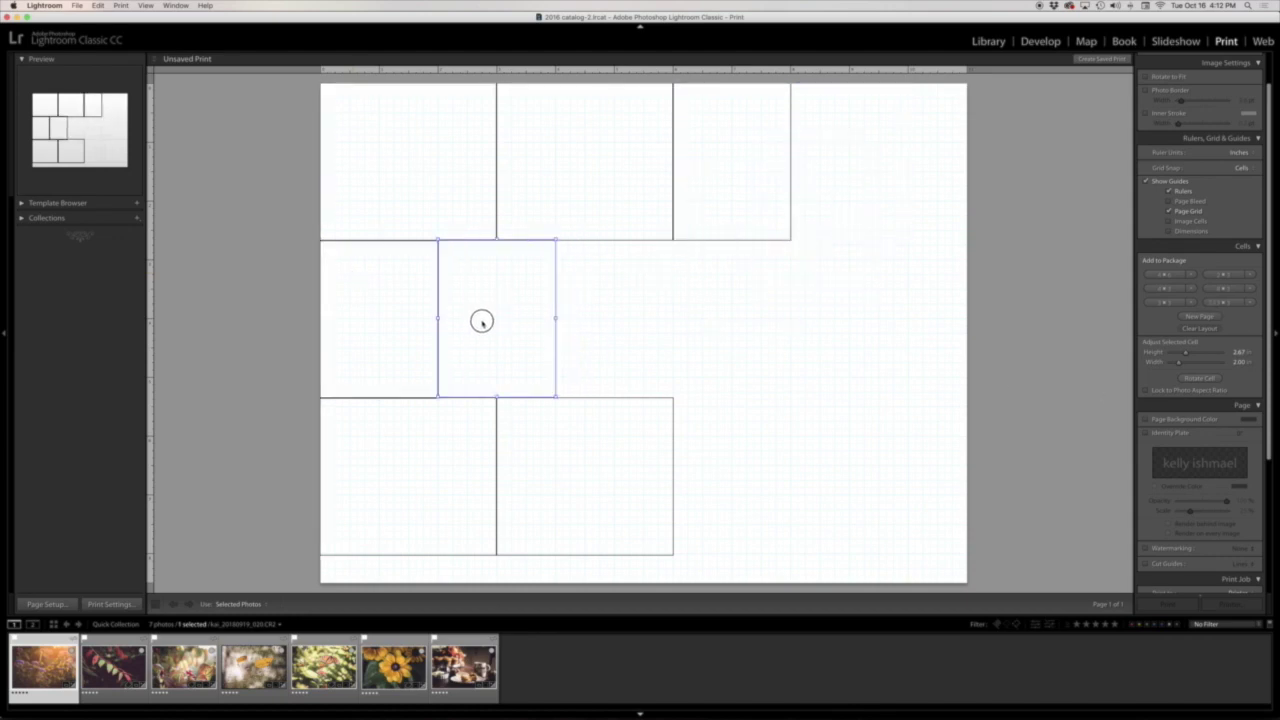
pyautogui.moveTo(770, 184); pyautogui.dragTo(632, 340)
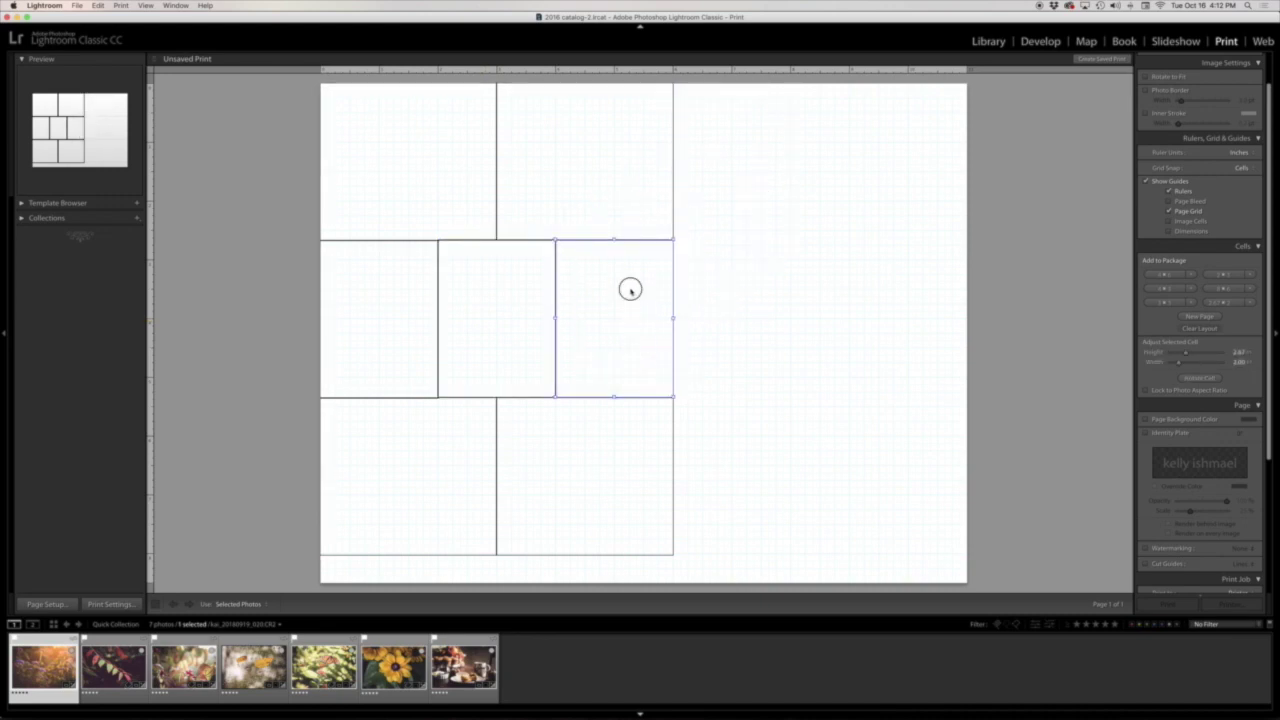
pyautogui.click(750, 289)
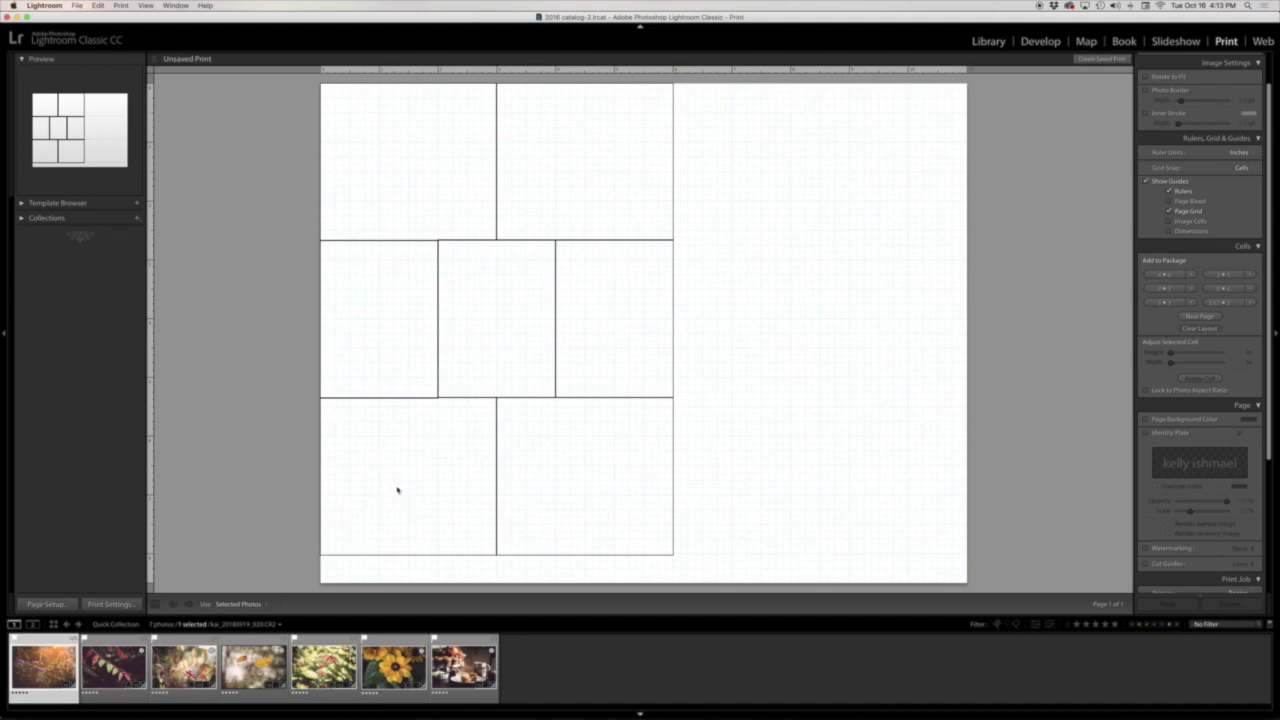
pyautogui.click(368, 325)
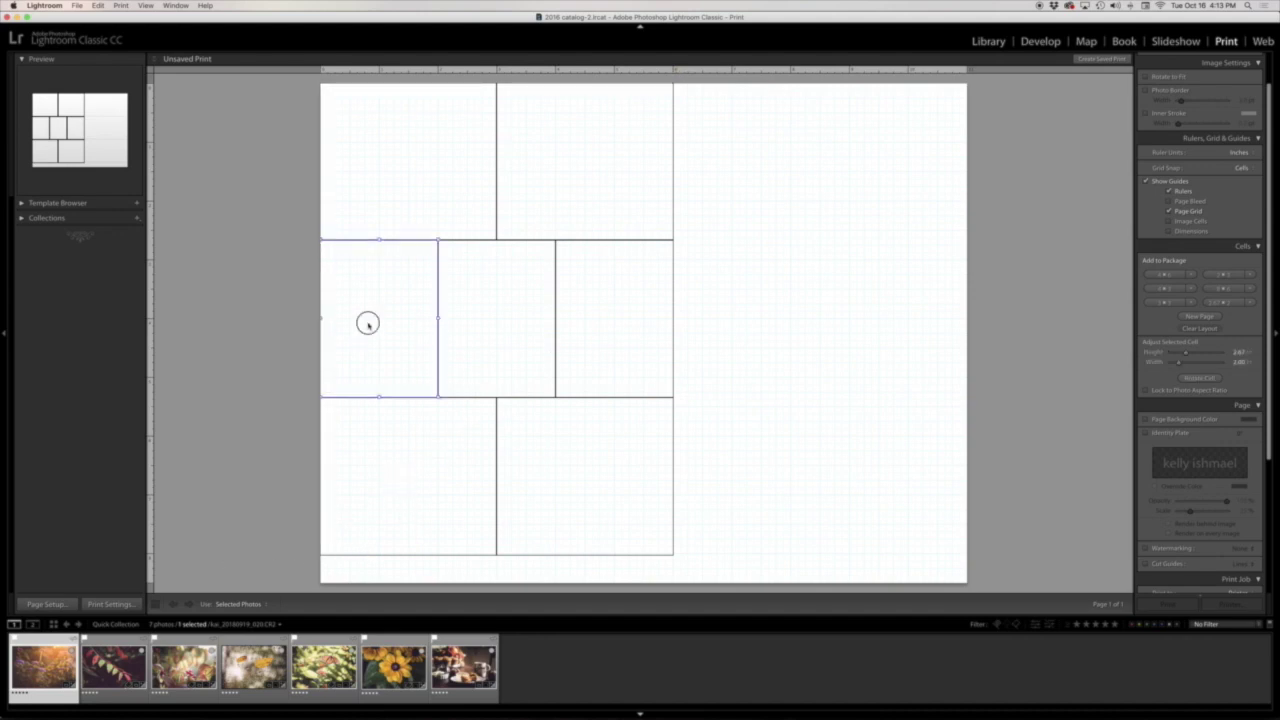
pyautogui.click(756, 337)
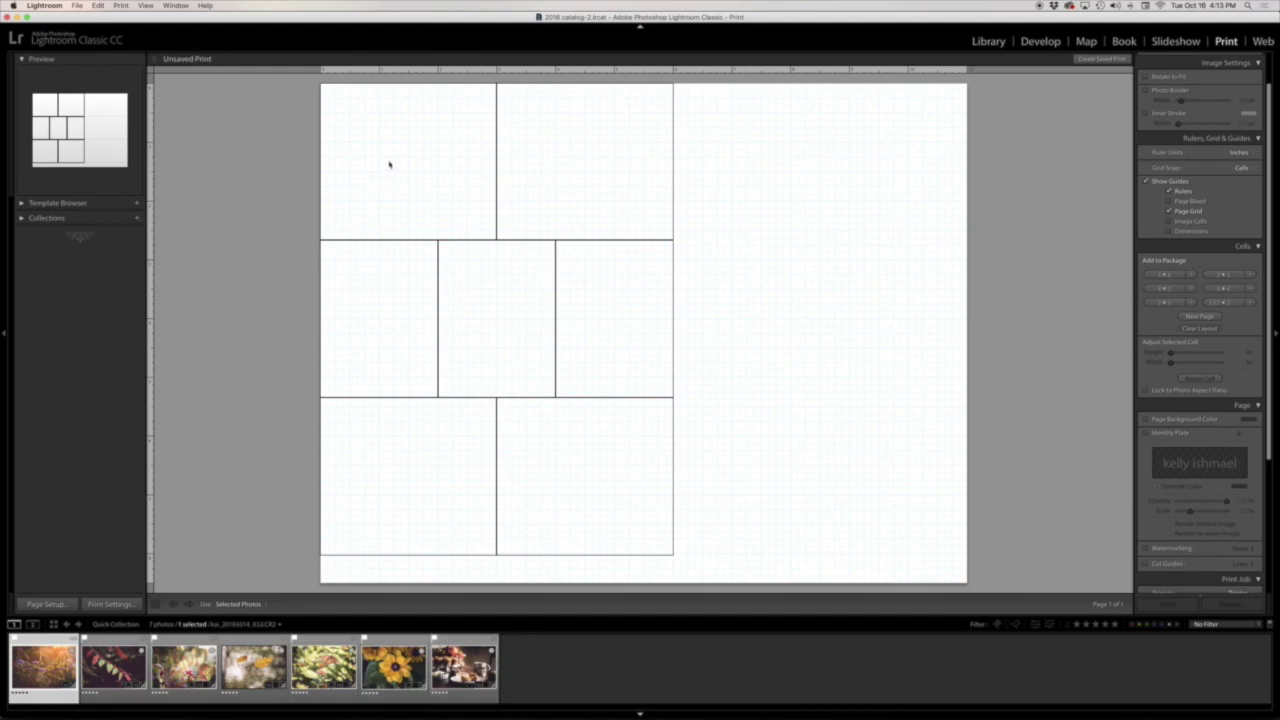
# Step: Fill the cells with the berries, red leaves, purple flowers, butterfly, yellow leaf, yellow flower and coffee photos
pyautogui.moveTo(183, 667); pyautogui.dragTo(395, 130)
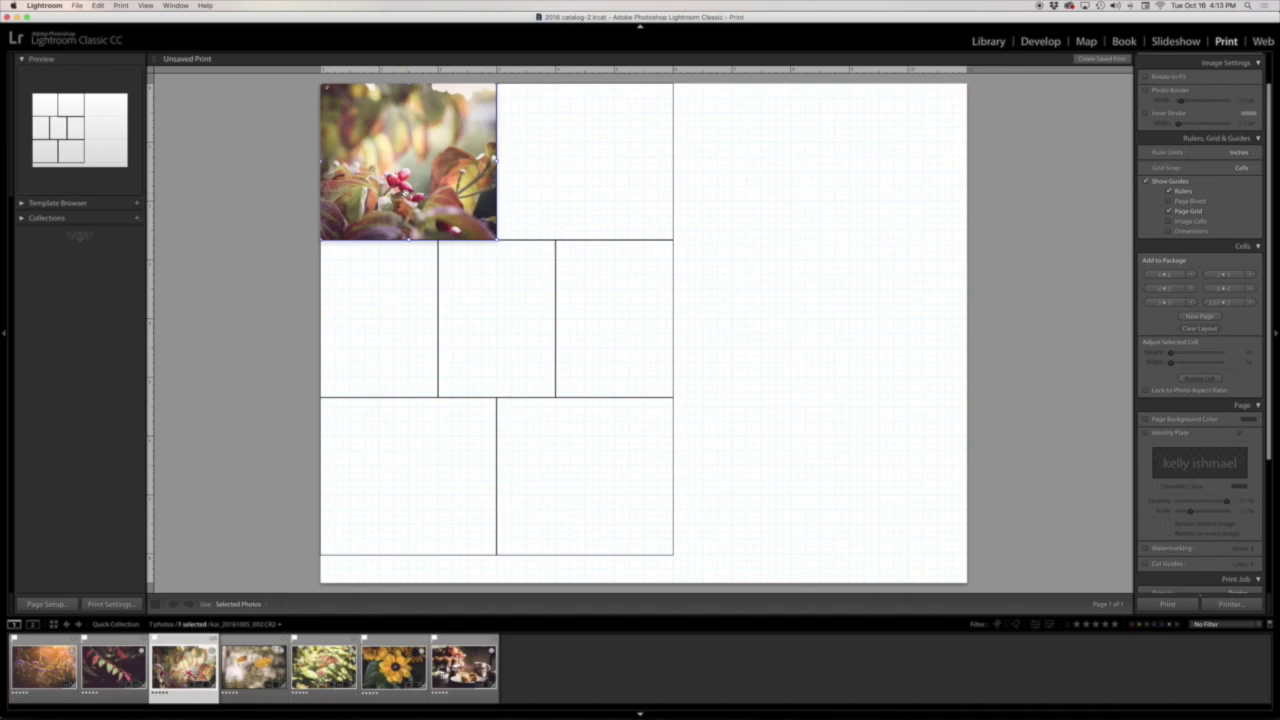
pyautogui.moveTo(402, 188)
pyautogui.mouseDown()
pyautogui.moveTo(452, 204)
pyautogui.moveTo(404, 190)
pyautogui.moveTo(328, 102)
pyautogui.moveTo(355, 185)
pyautogui.moveTo(390, 178)
pyautogui.mouseUp()
pyautogui.moveTo(104, 668); pyautogui.dragTo(566, 157)
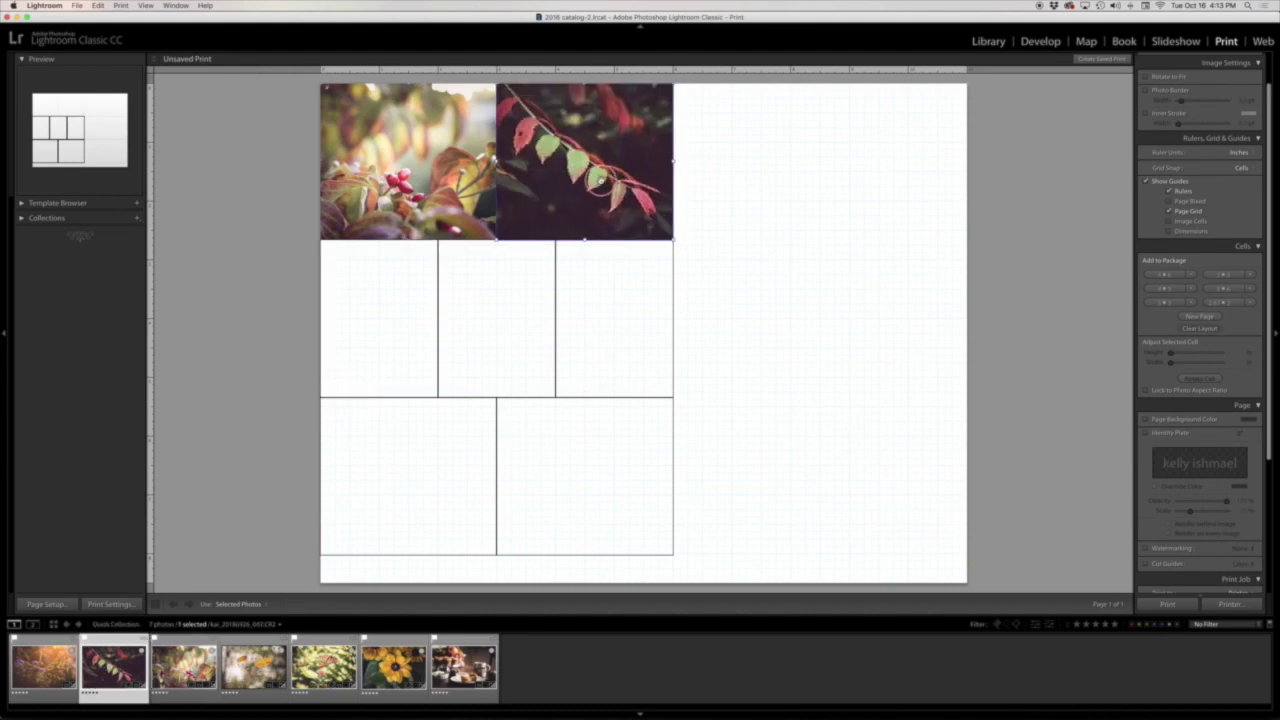
pyautogui.moveTo(44, 668); pyautogui.dragTo(370, 338)
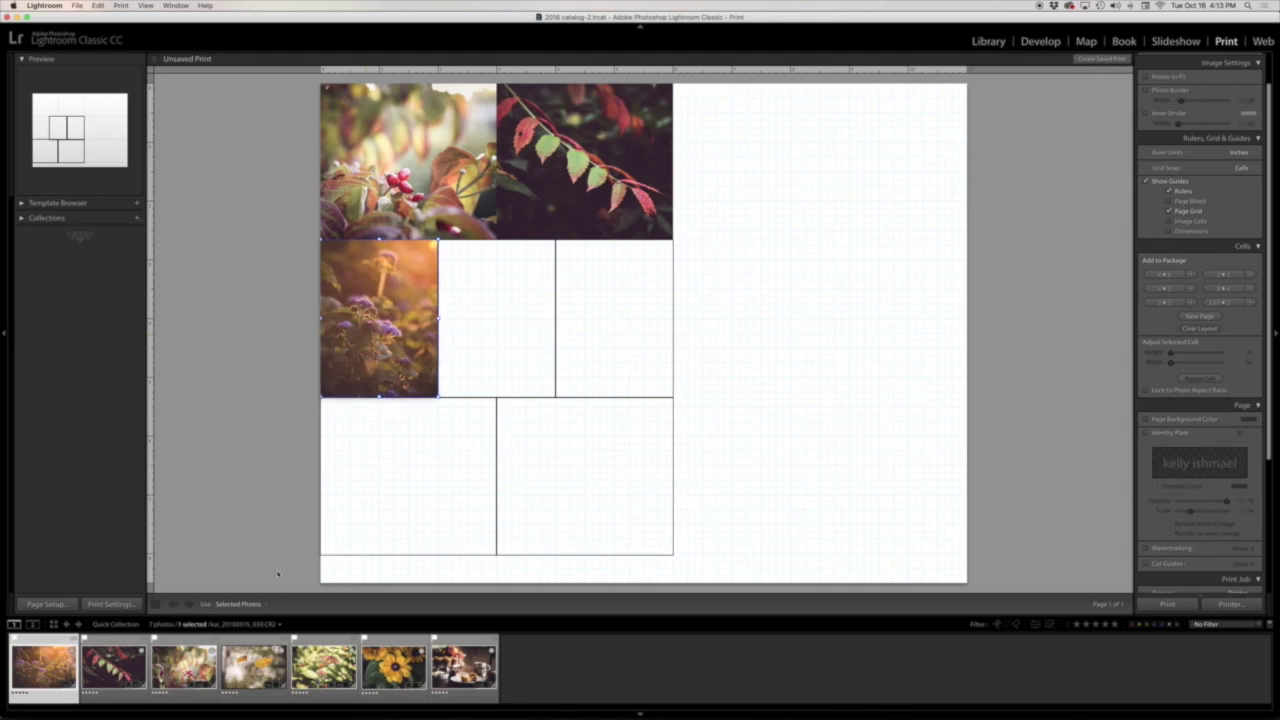
pyautogui.moveTo(323, 666); pyautogui.dragTo(499, 350)
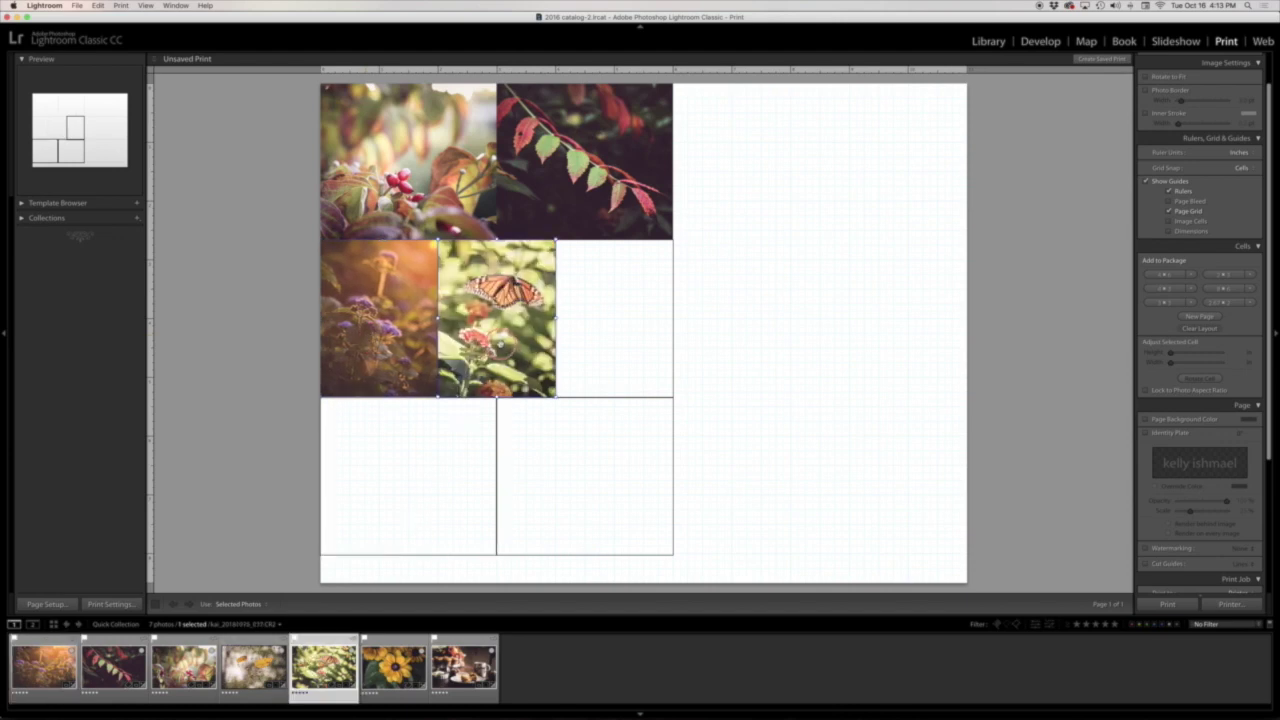
pyautogui.moveTo(254, 666); pyautogui.dragTo(612, 310)
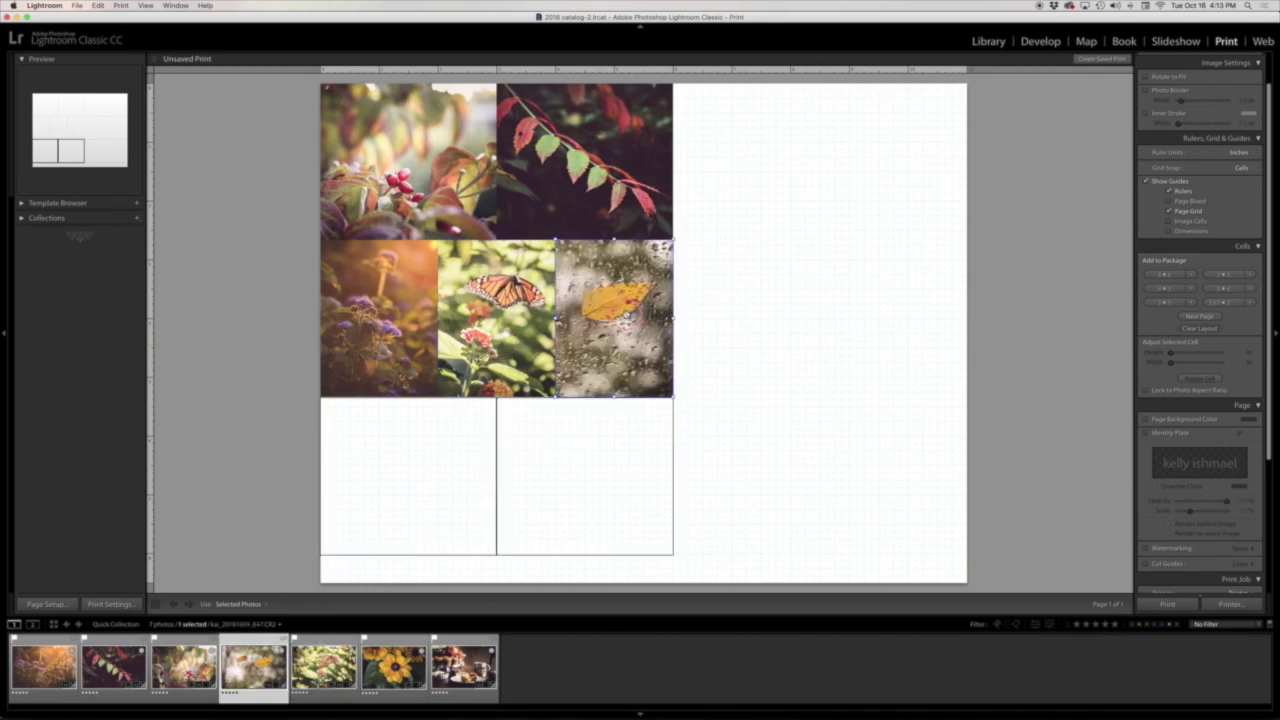
pyautogui.moveTo(394, 667); pyautogui.dragTo(340, 509)
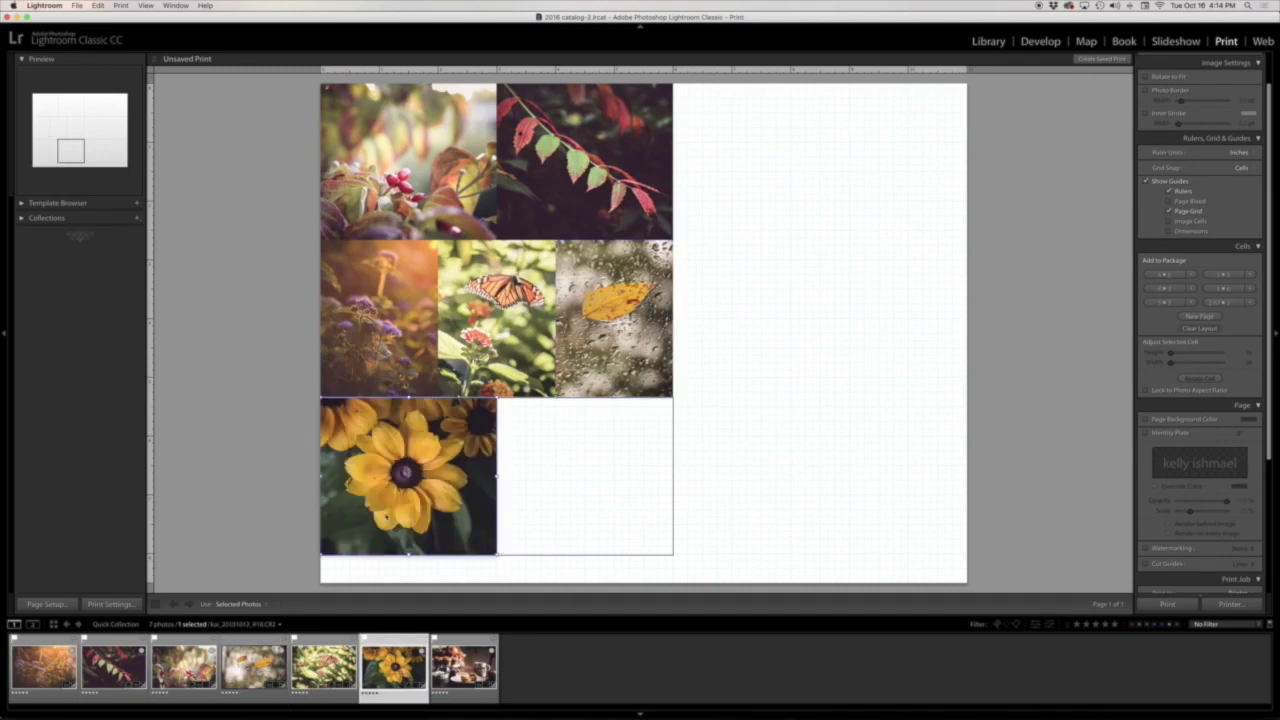
pyautogui.moveTo(463, 667); pyautogui.dragTo(596, 486)
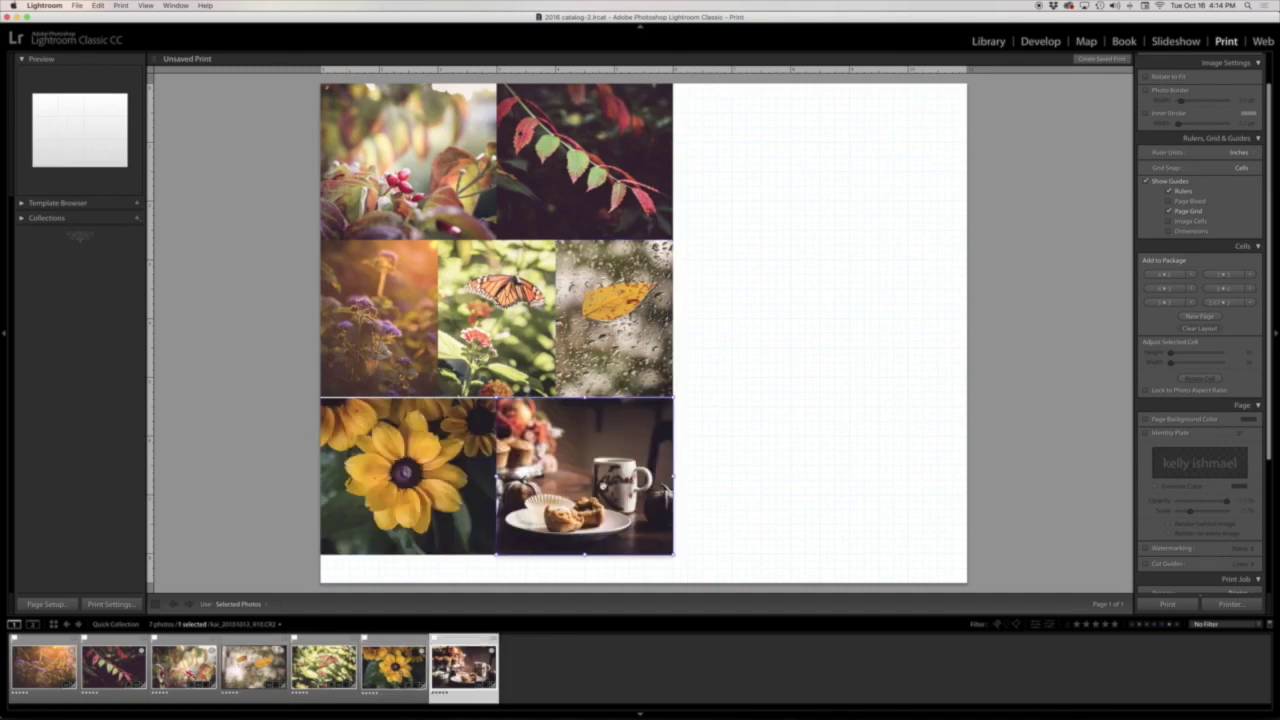
# Step: Reframe the yellow flower photo within its cell and turn on white photo borders
pyautogui.click(436, 473)
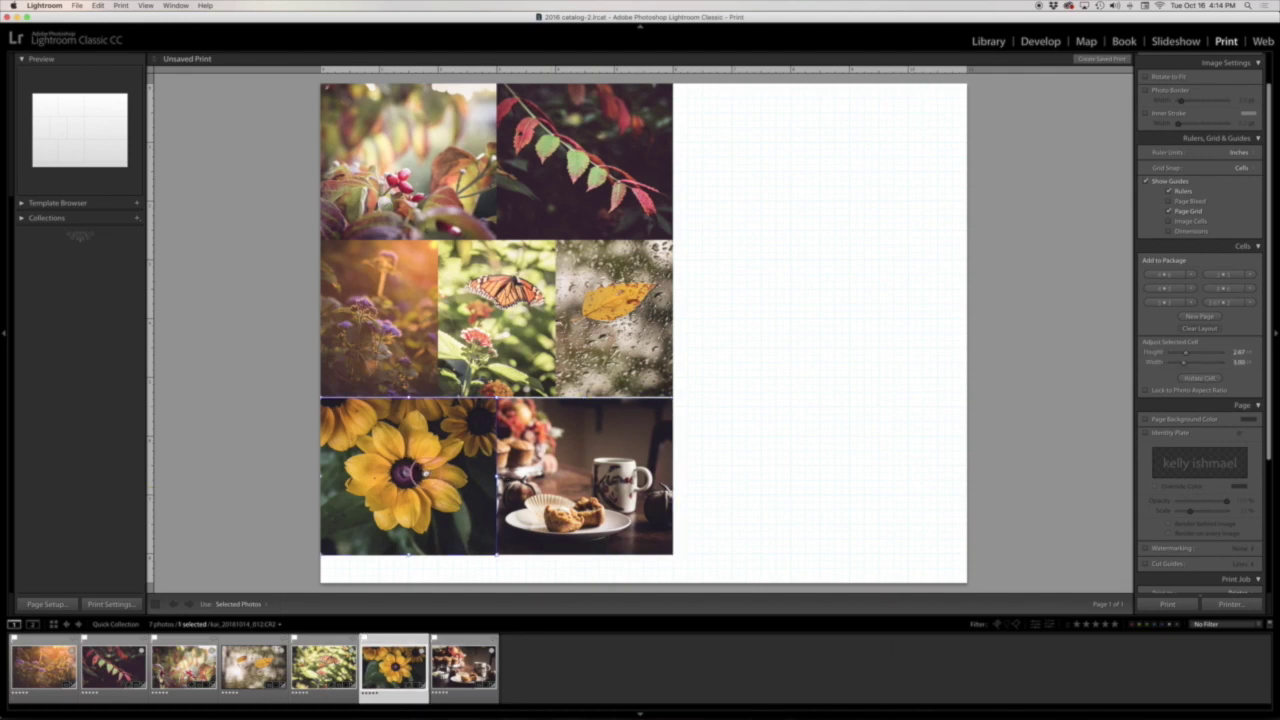
pyautogui.moveTo(416, 474); pyautogui.dragTo(428, 471)
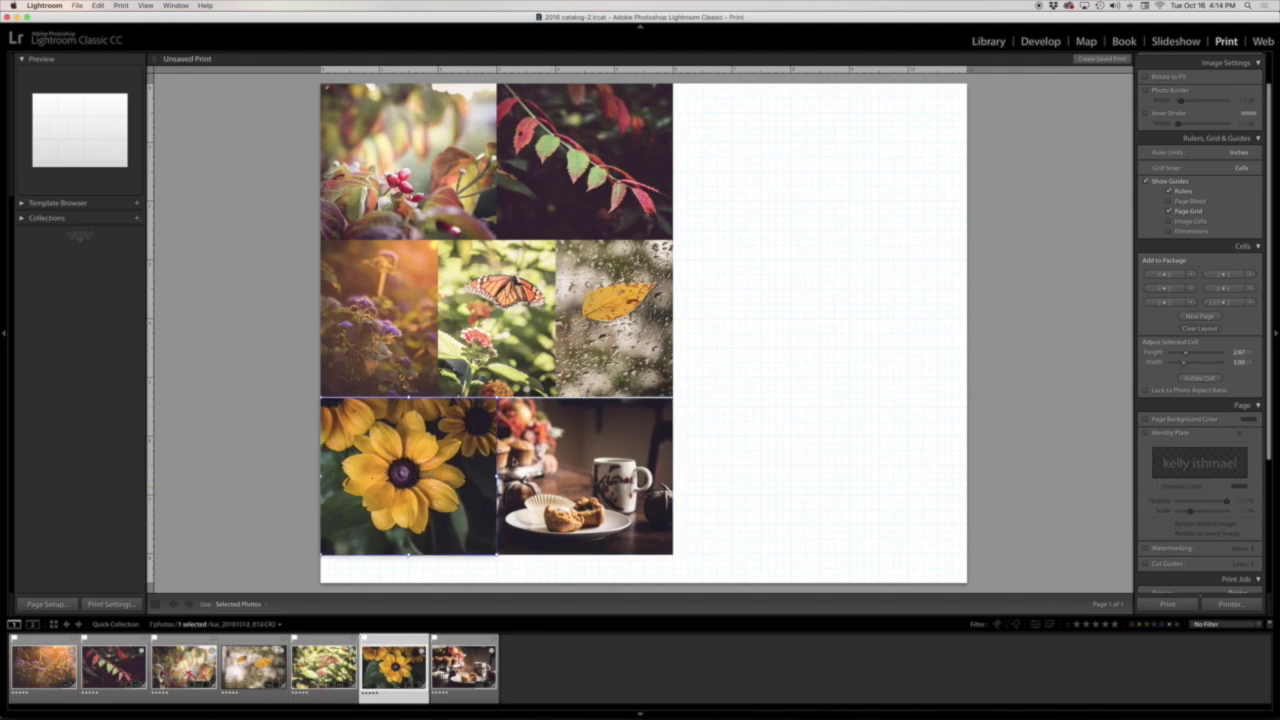
pyautogui.click(807, 364)
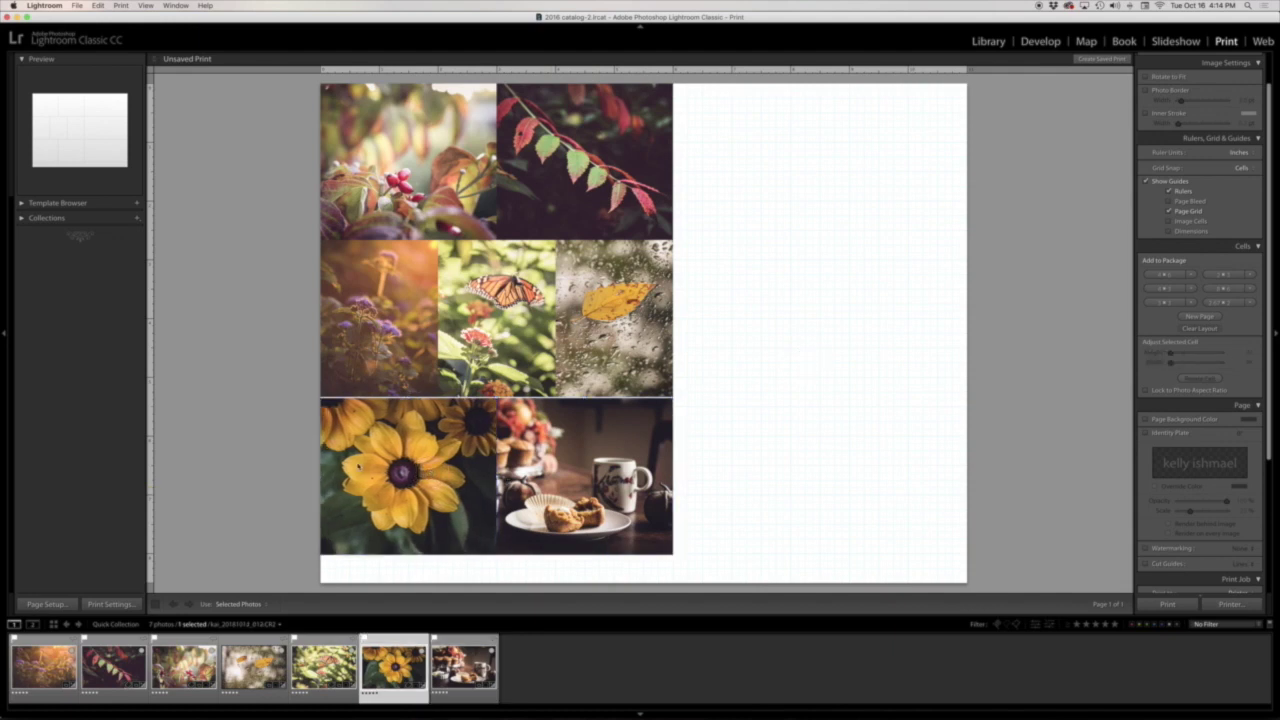
pyautogui.click(360, 460)
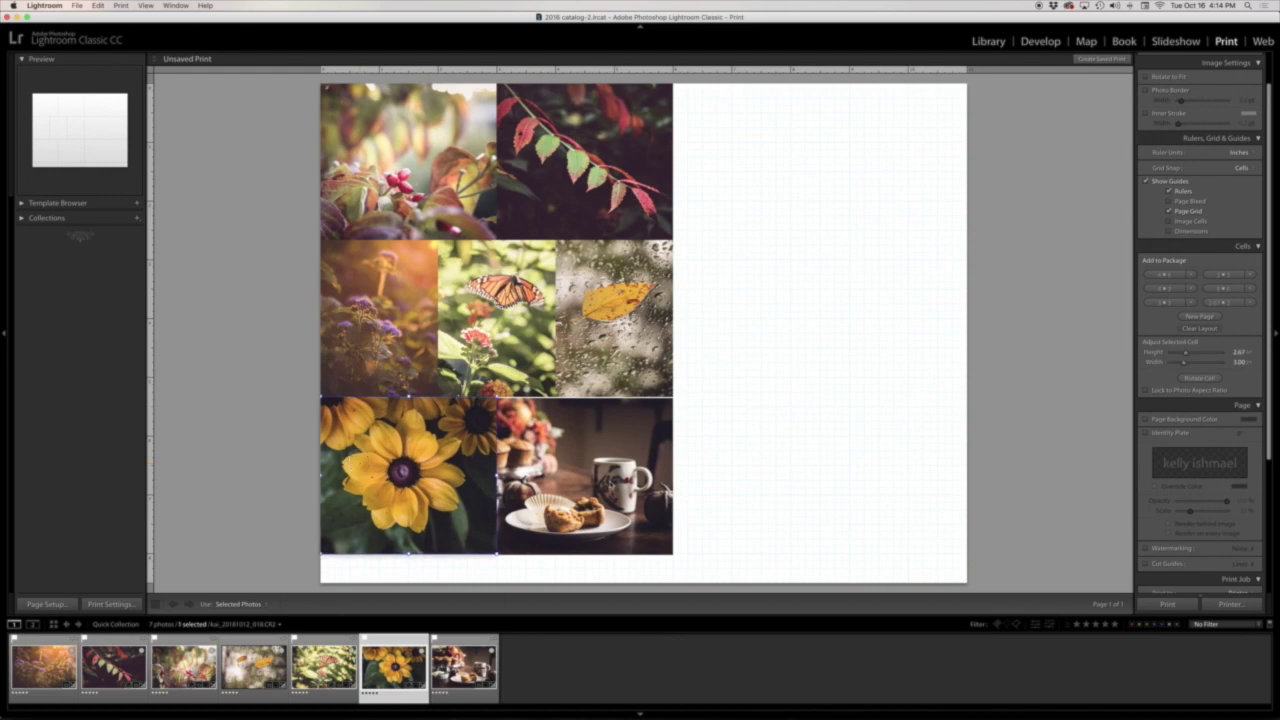
pyautogui.click(612, 485)
pyautogui.click(801, 463)
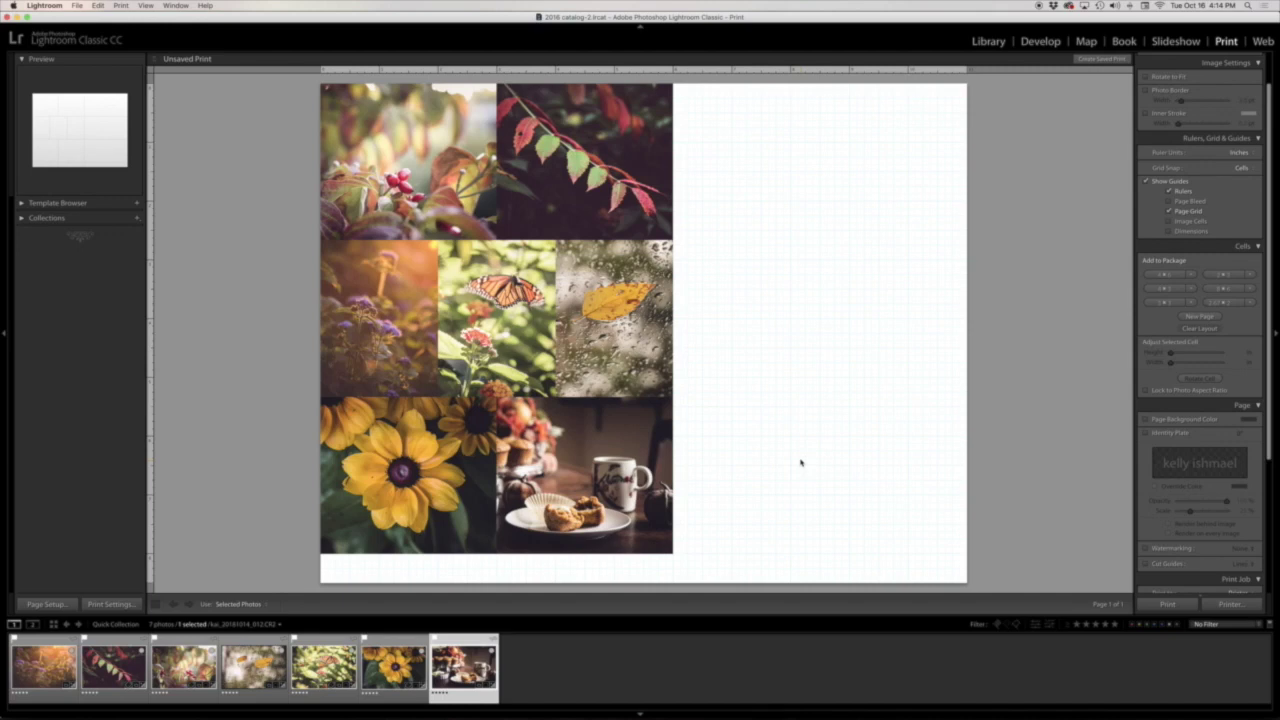
pyautogui.click(1147, 92)
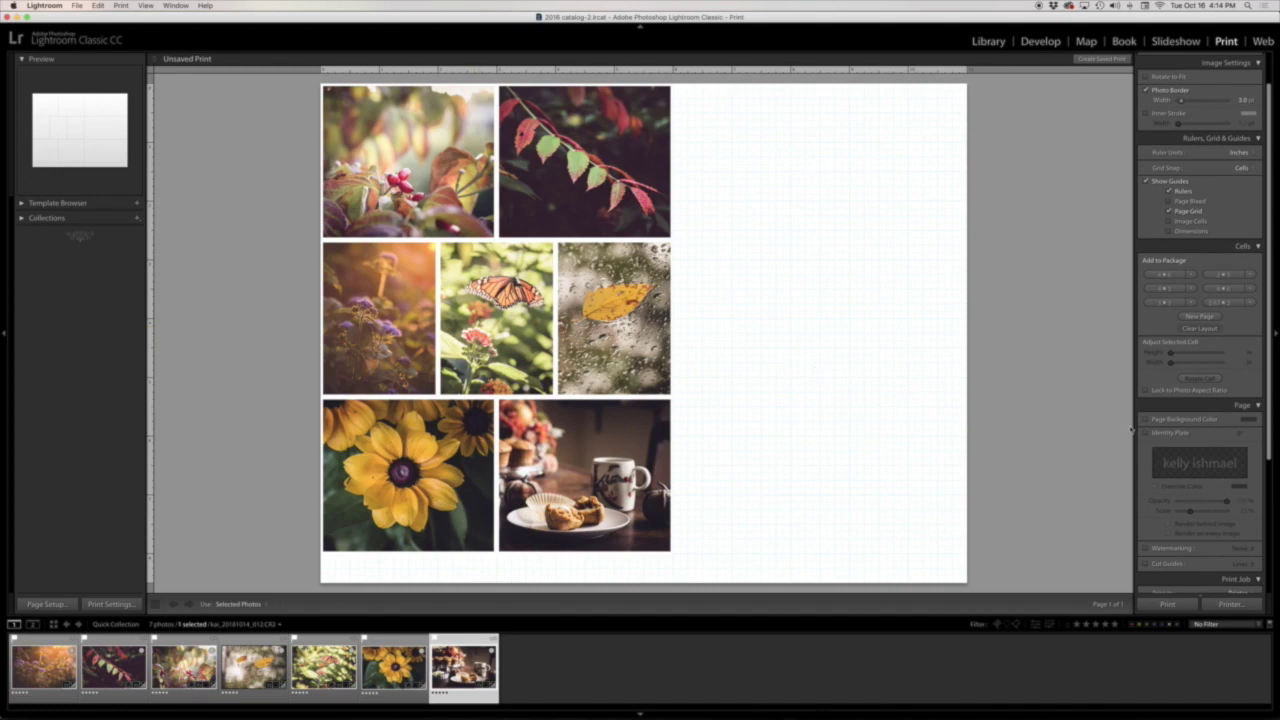
# Step: Show cut guides as lines across the collage page
pyautogui.moveTo(1271, 460); pyautogui.dragTo(1270, 567)
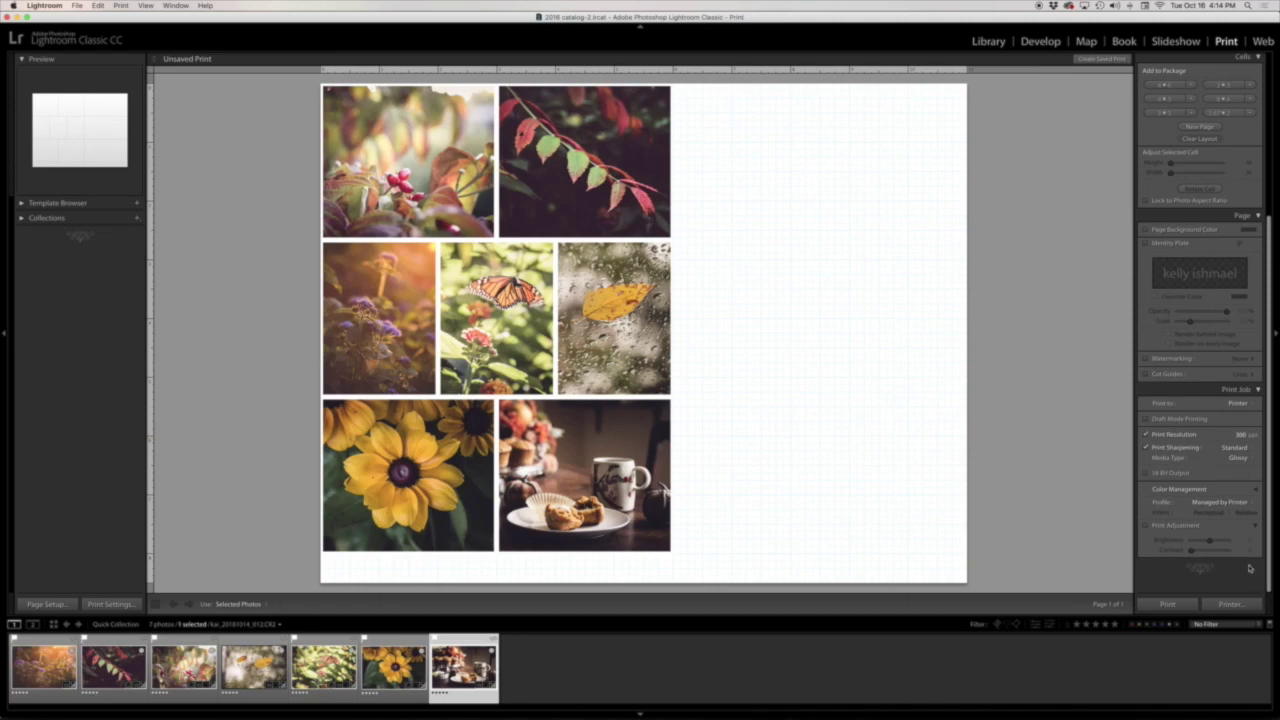
pyautogui.click(1146, 375)
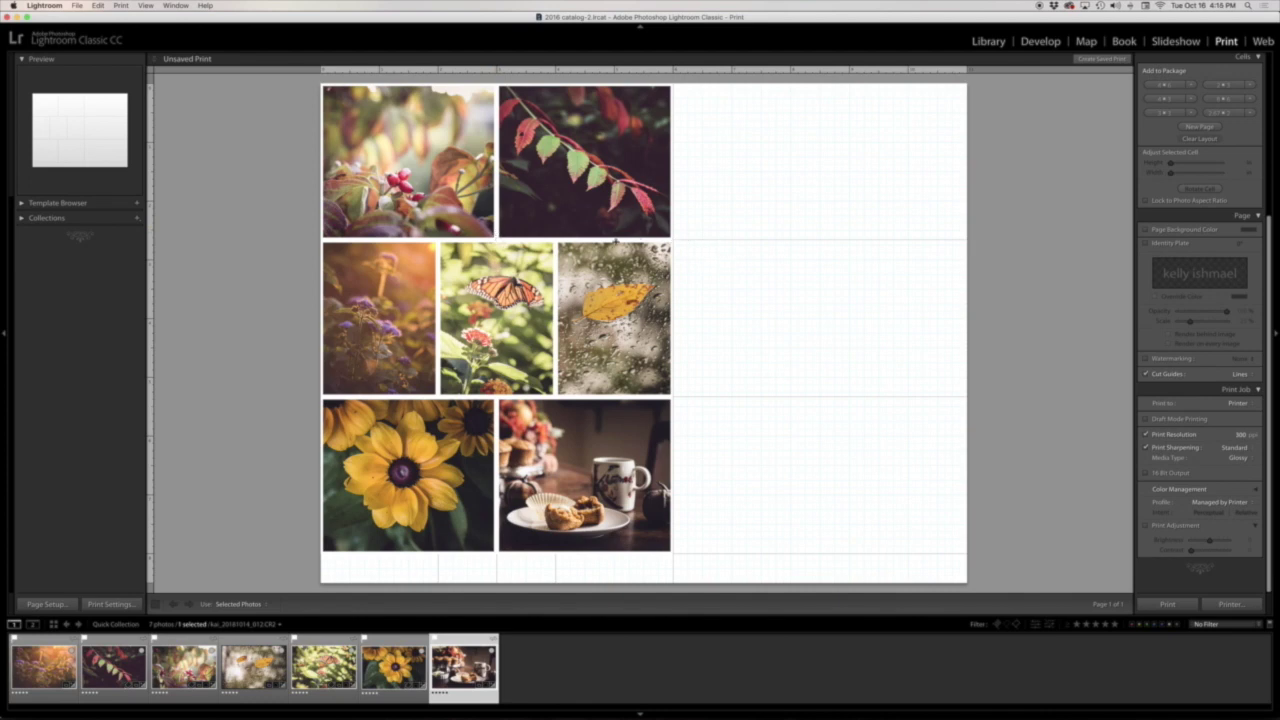
pyautogui.click(1147, 374)
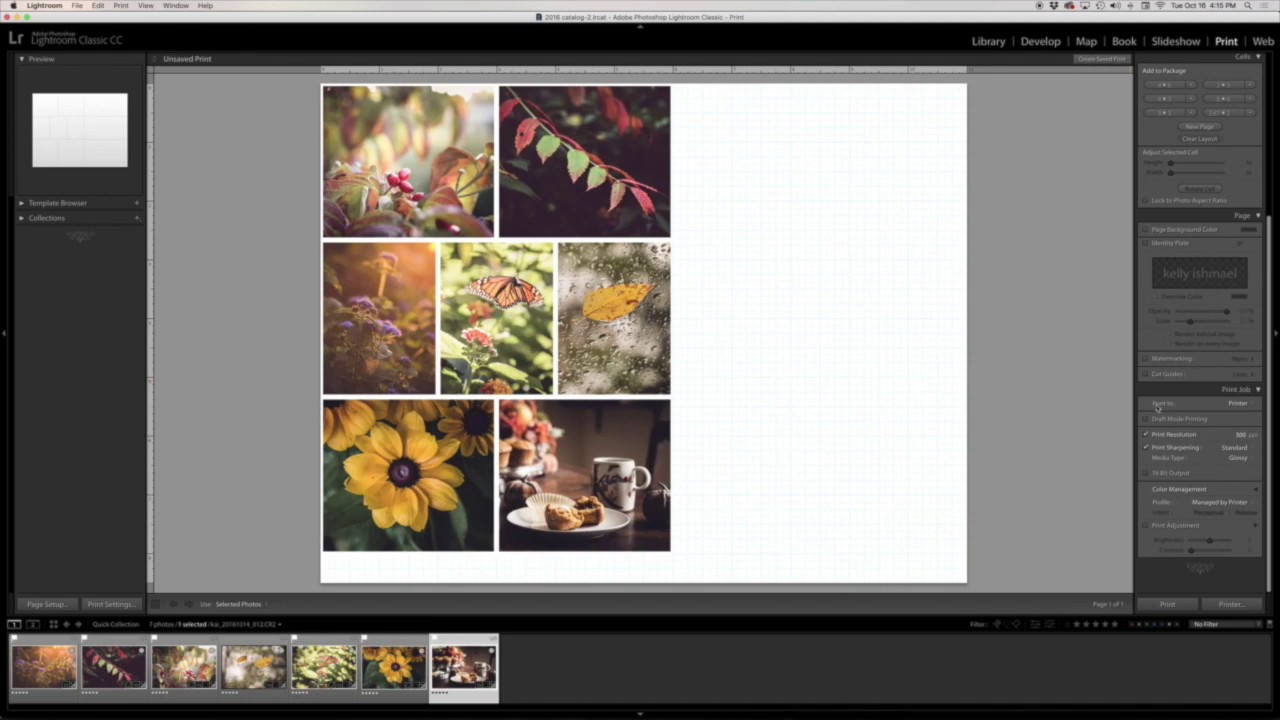
pyautogui.click(1237, 404)
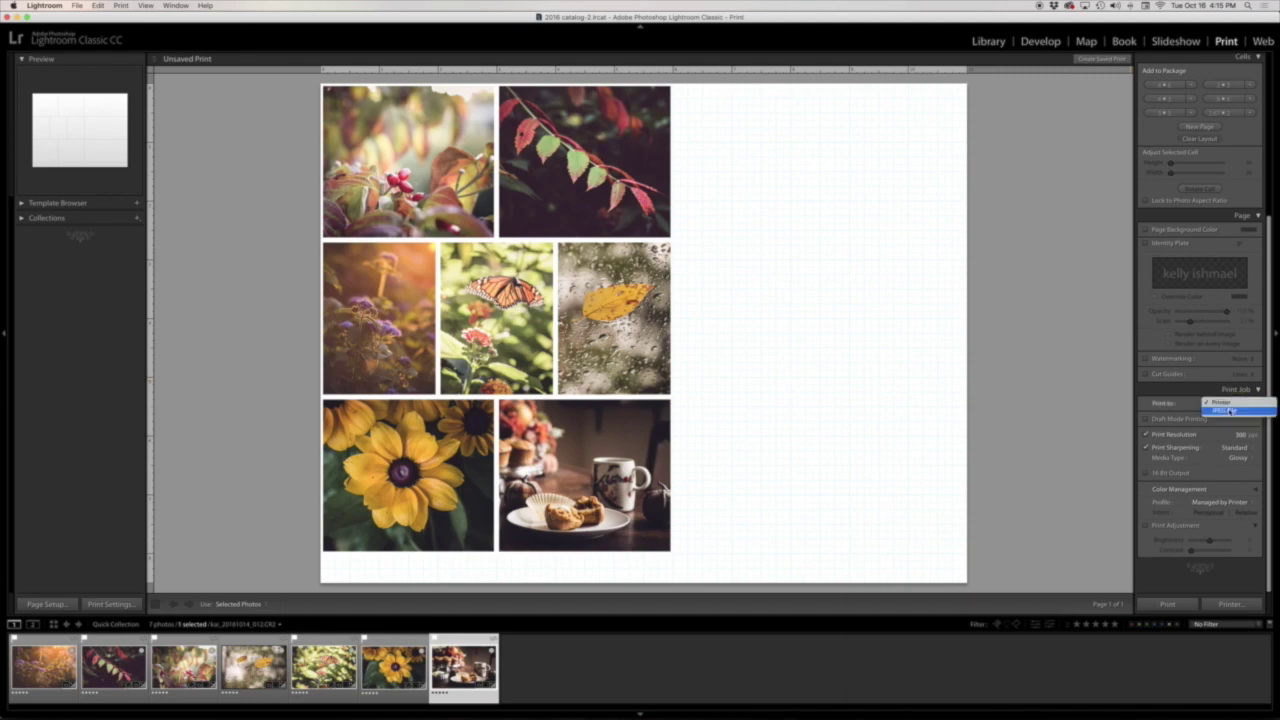
pyautogui.click(1223, 402)
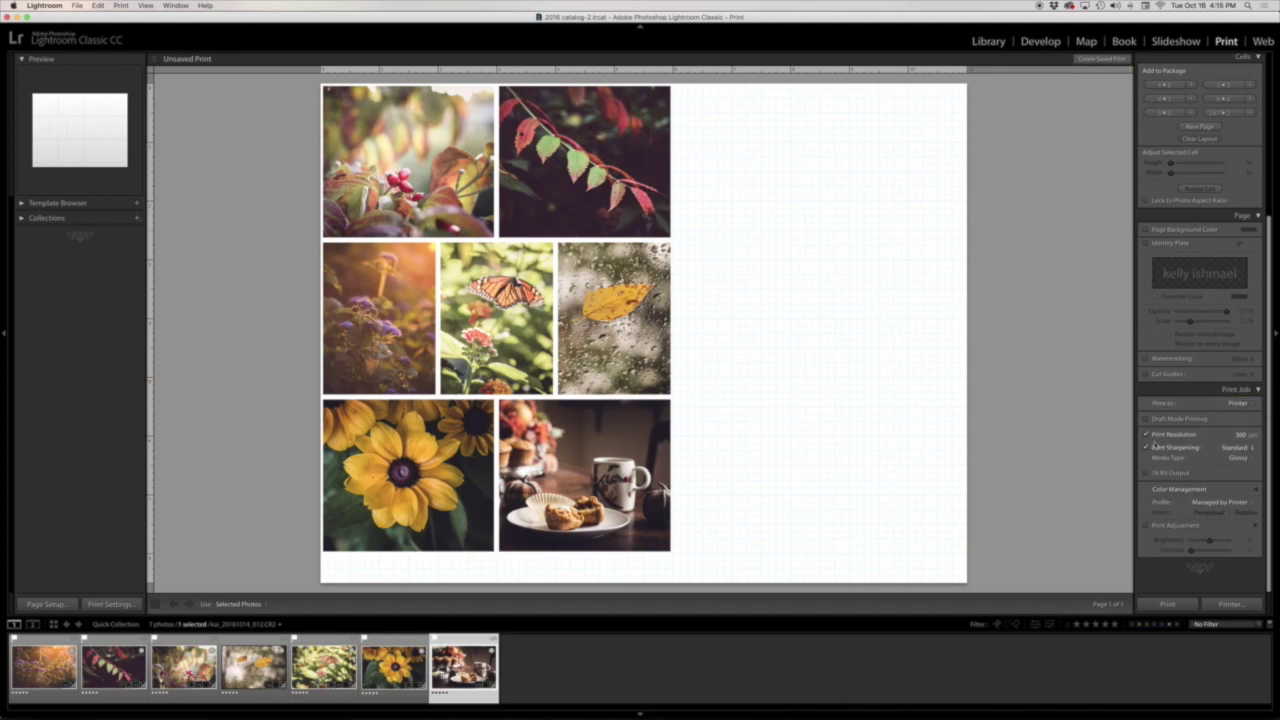
pyautogui.click(1231, 455)
pyautogui.click(1232, 450)
pyautogui.click(1237, 457)
pyautogui.click(1238, 459)
# Step: Create a print template named '6x8 (7 photo collage)' in the scrapbook templates folder
pyautogui.click(21, 203)
pyautogui.click(138, 203)
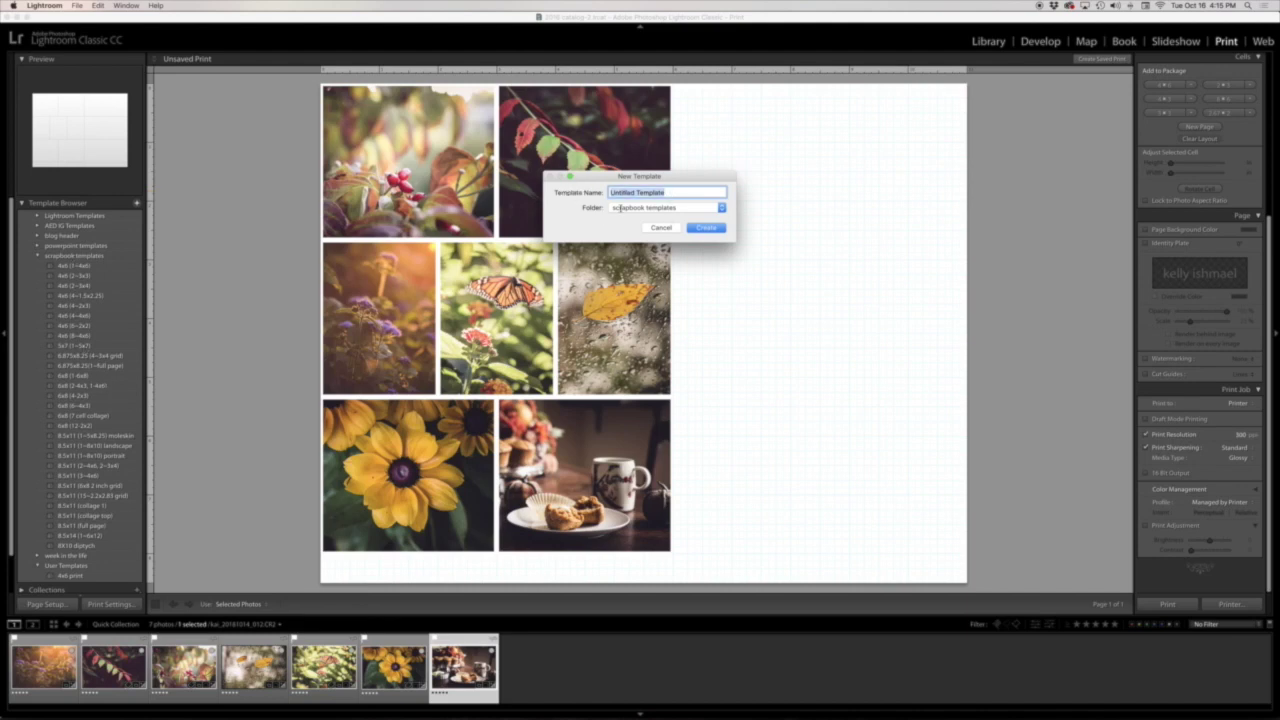
pyautogui.write('6x8 (7 photo collage)')
pyautogui.click(706, 228)
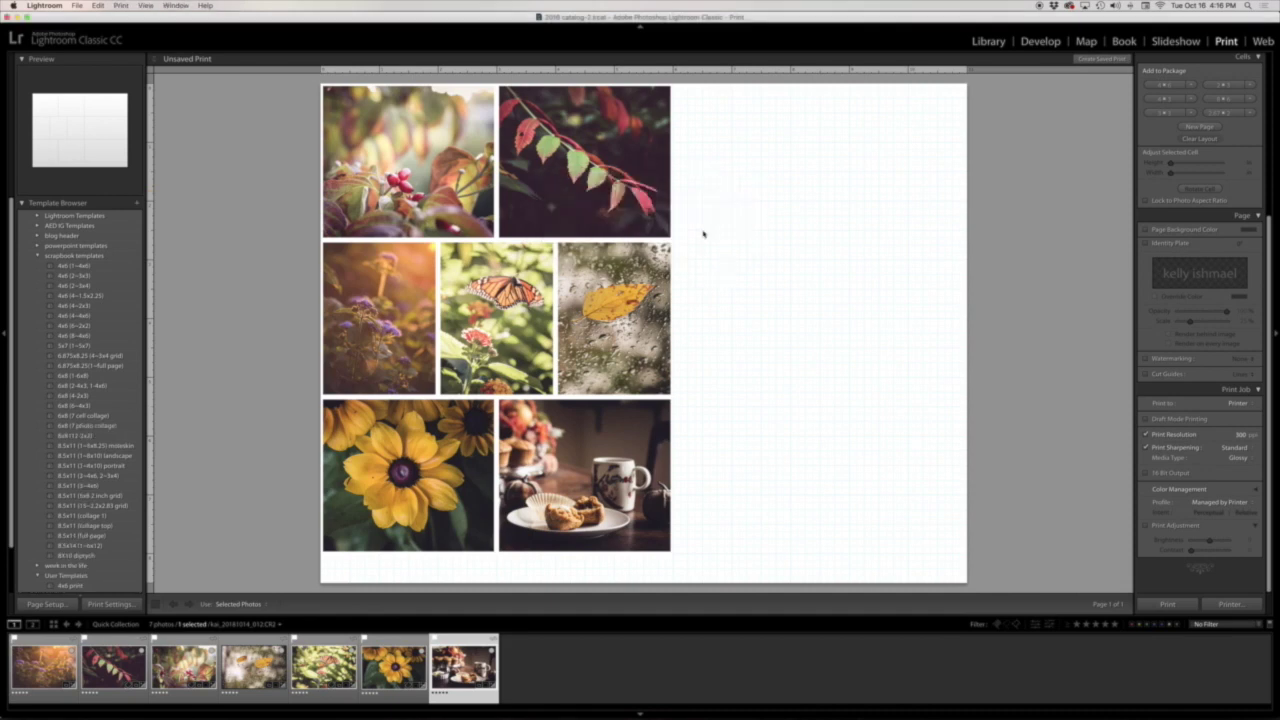